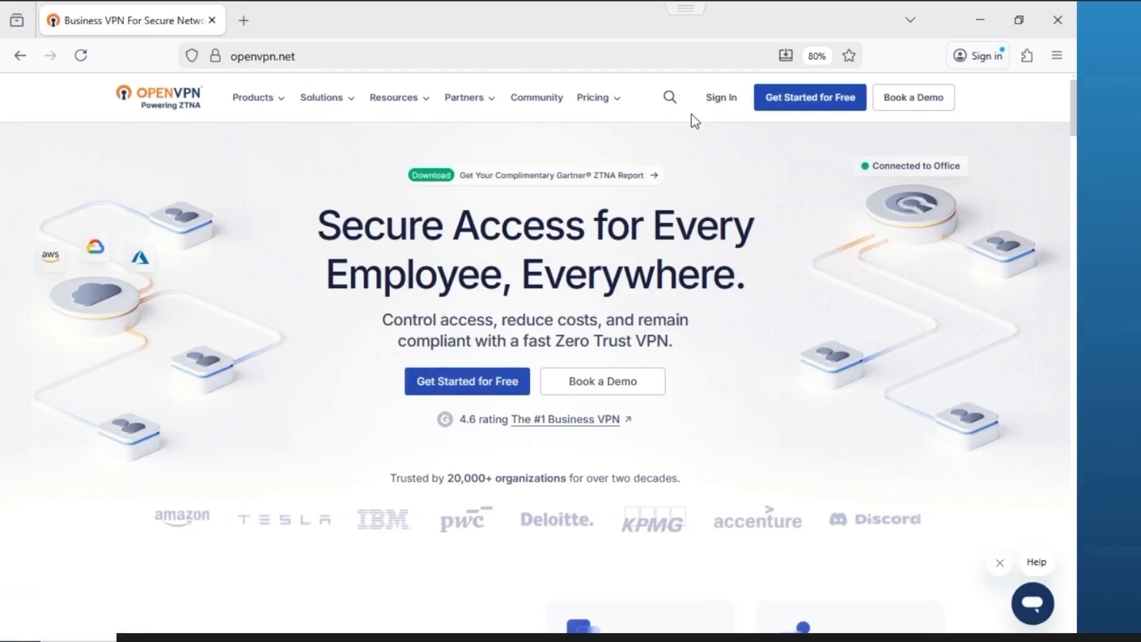
Sign in to the self-hosted Access Server product on the OpenVPN site with the account email and password
left_click(721, 97)
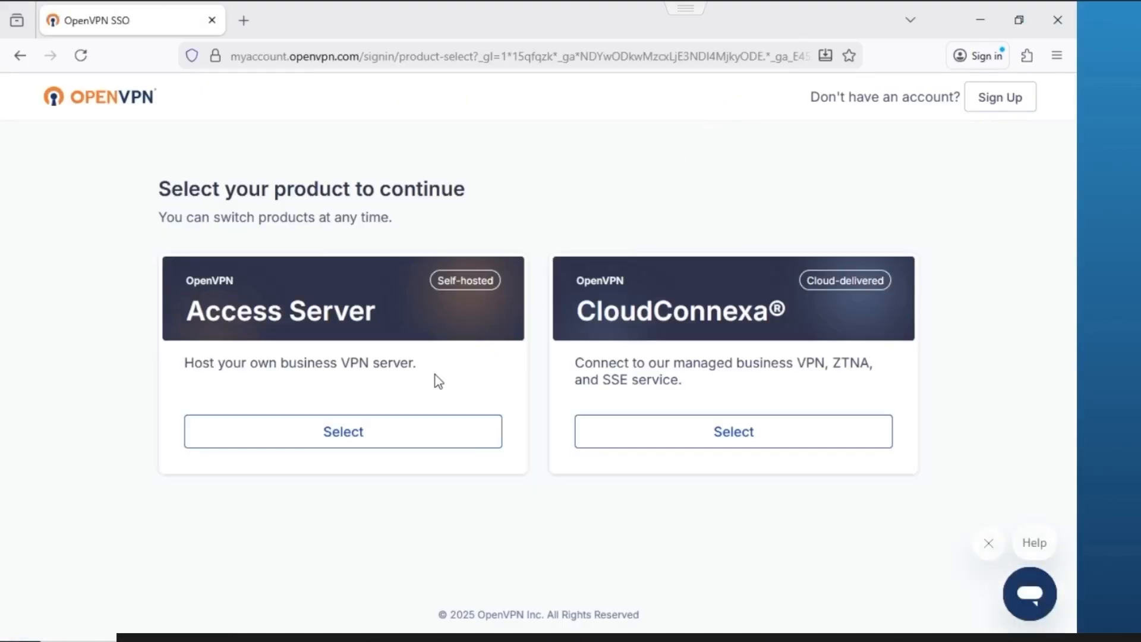
left_click(344, 440)
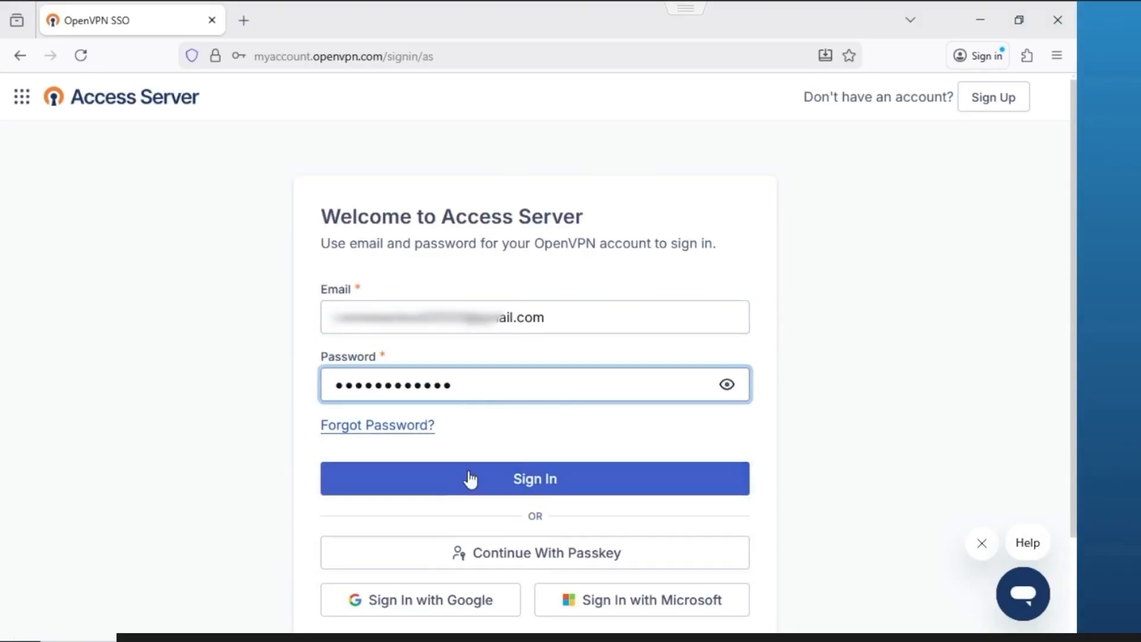
left_click(466, 476)
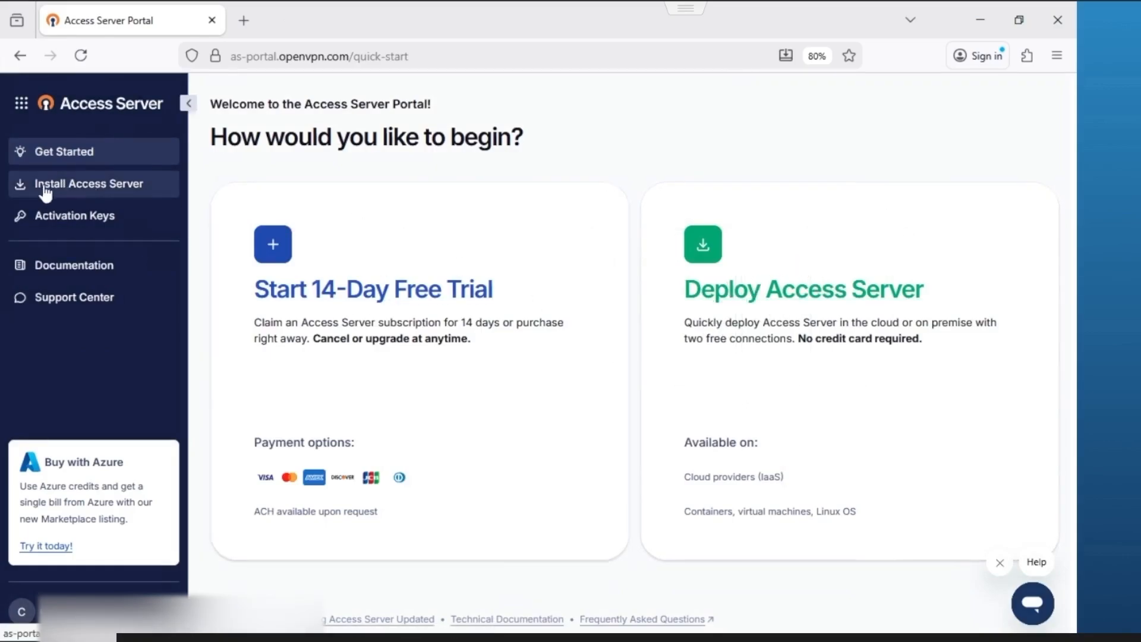
Download the Microsoft Hyper-V disk image from the Access Server installation options and extract OAS_3.0.2.zip
left_click(85, 193)
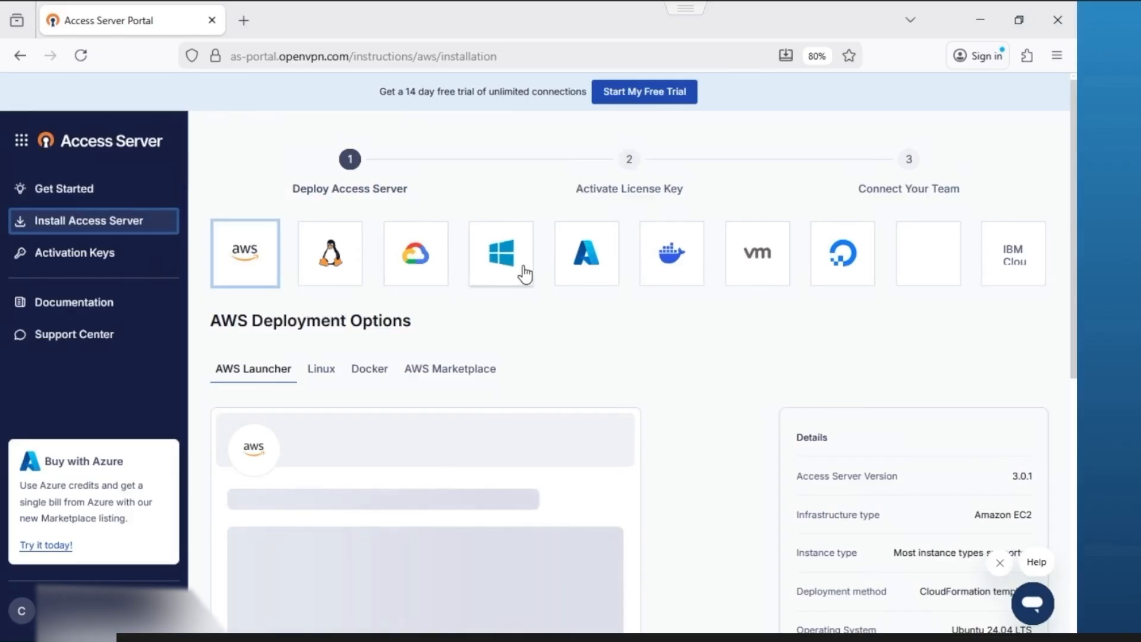
left_click(504, 274)
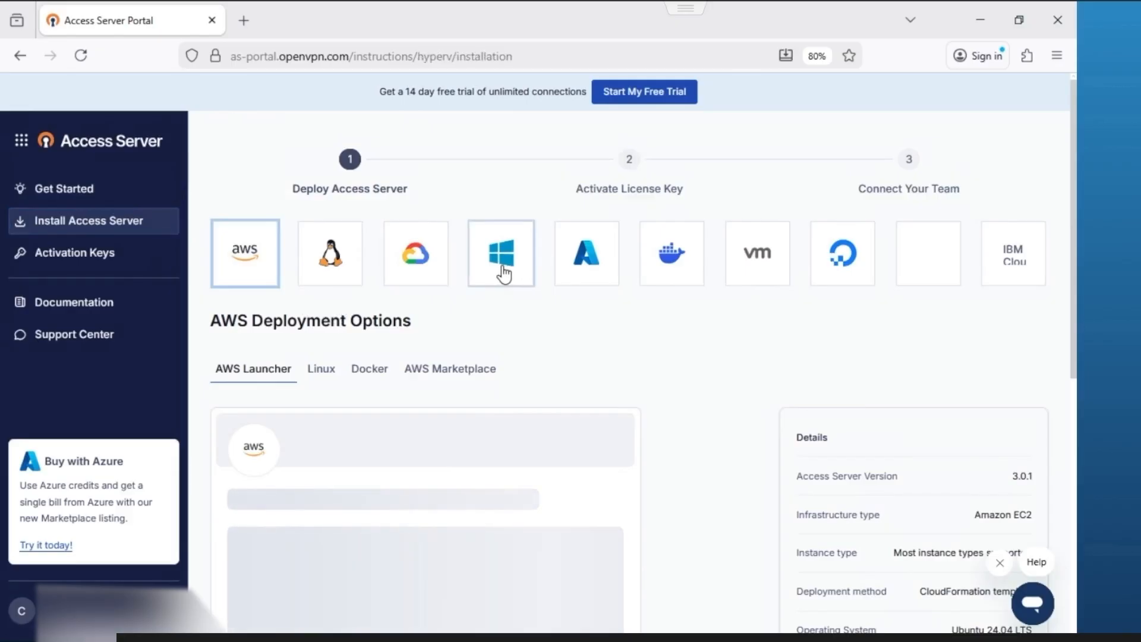
scroll(512, 403, "down", 2)
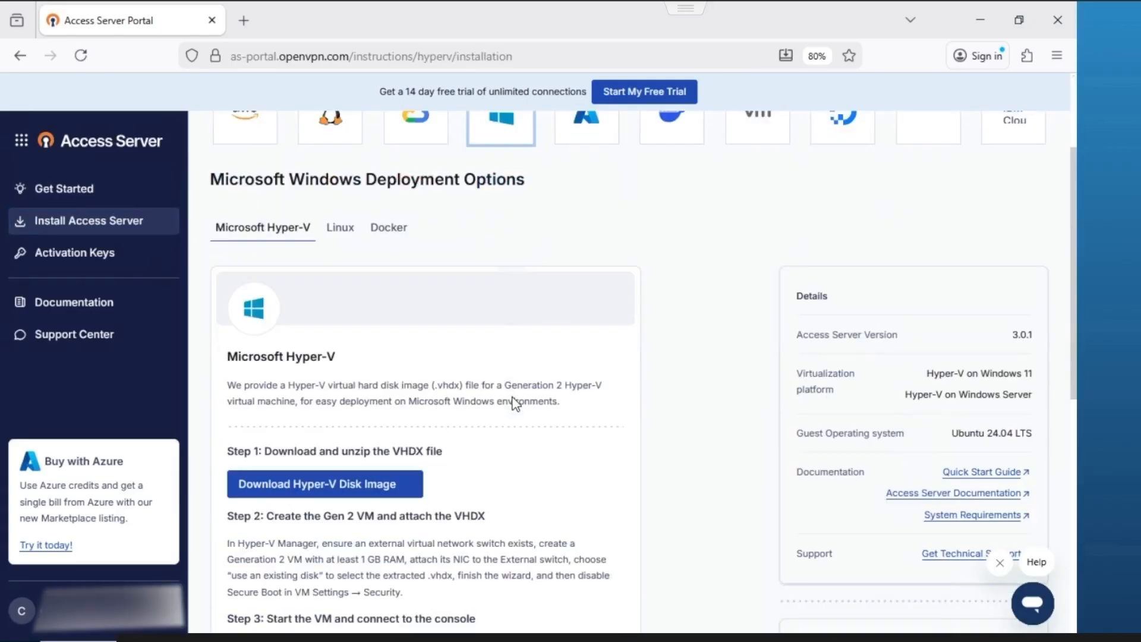
scroll(515, 404, "down", 1)
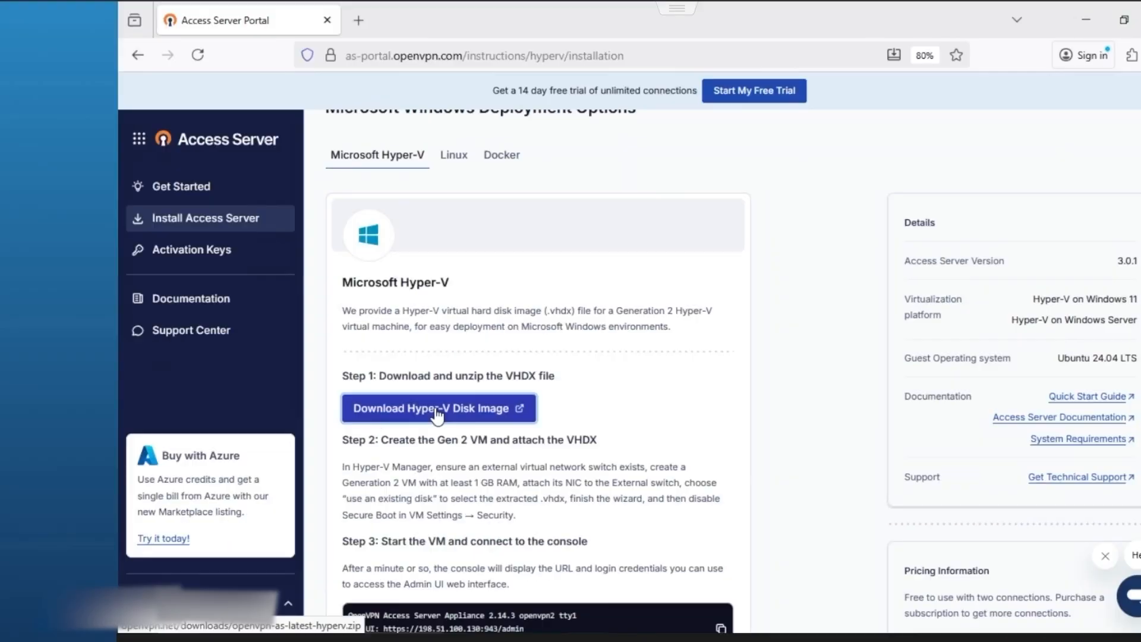
left_click(322, 418)
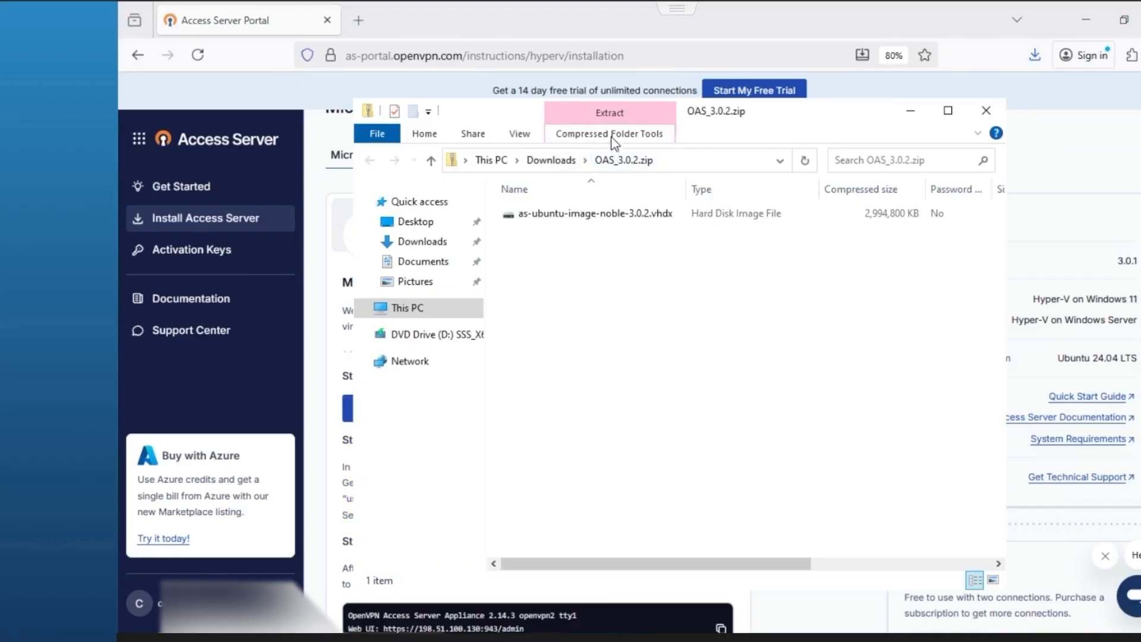
left_click(611, 137)
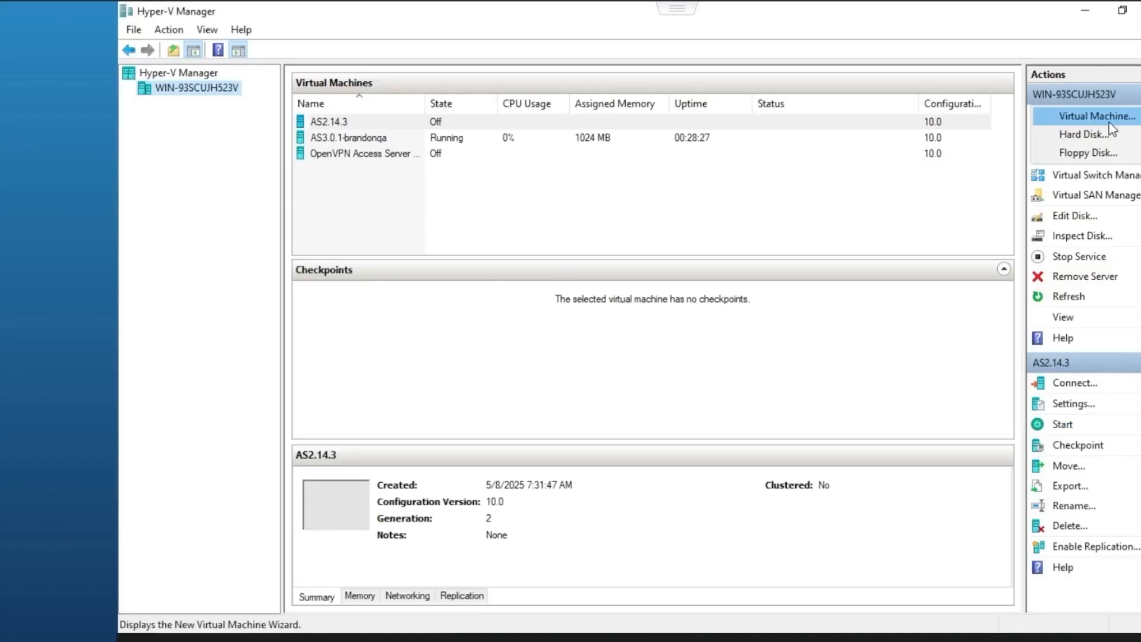
In Hyper-V Manager, begin creating a new virtual machine with the name OVNAS3
left_click(1104, 118)
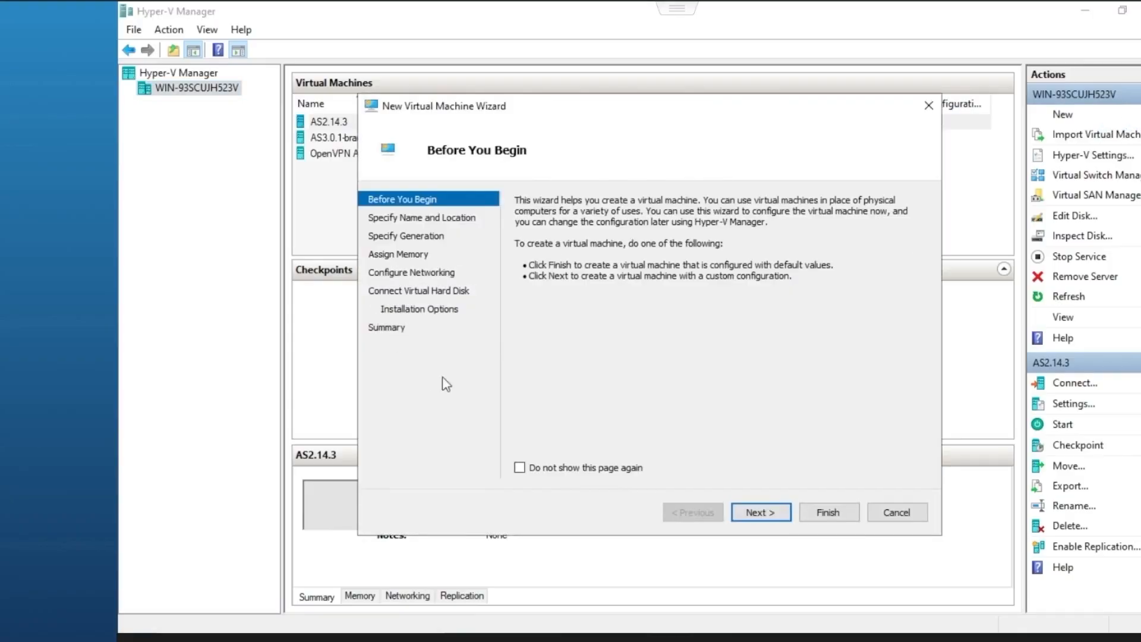
left_click(772, 514)
type("OV")
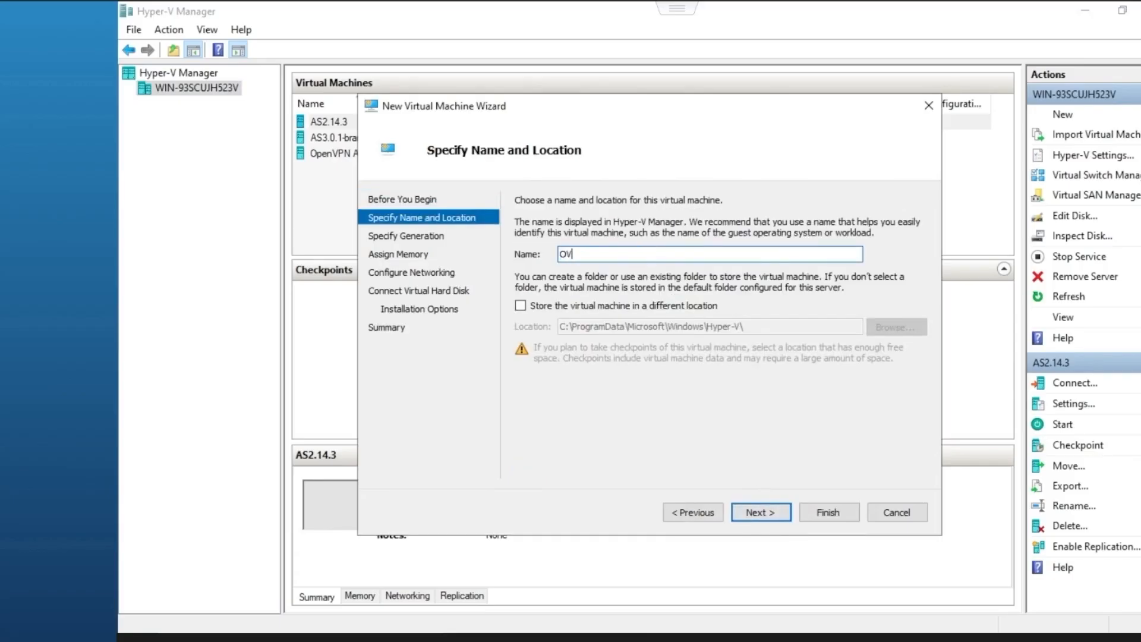
type("NAS3")
left_click(761, 513)
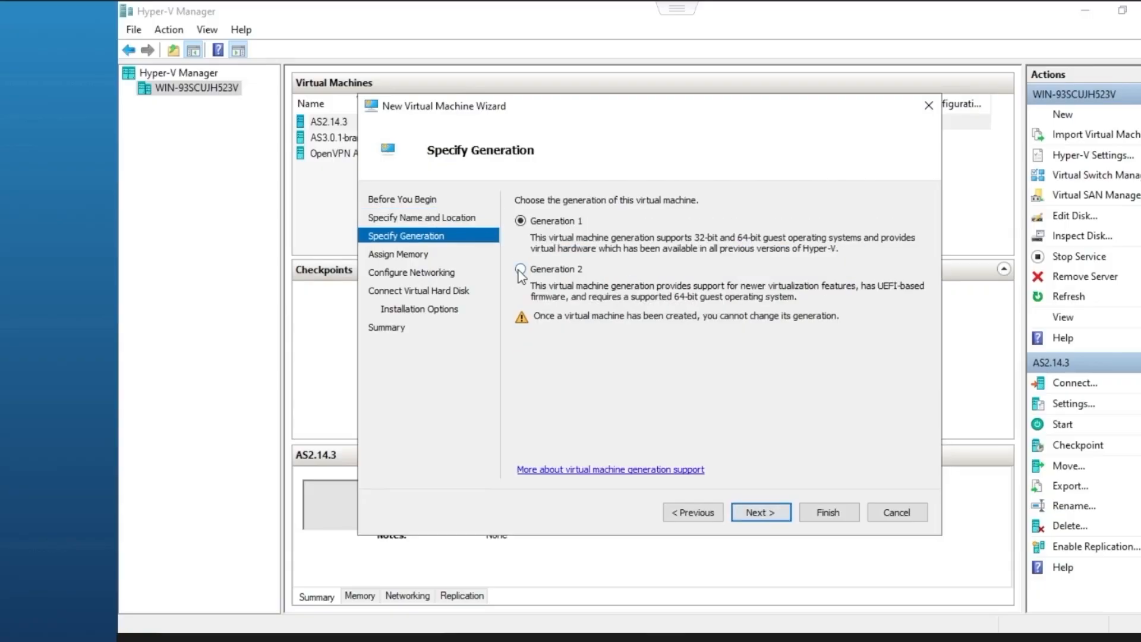
Make the new virtual machine Generation 2 and accept 1024 MB of startup memory
left_click(520, 269)
left_click(761, 513)
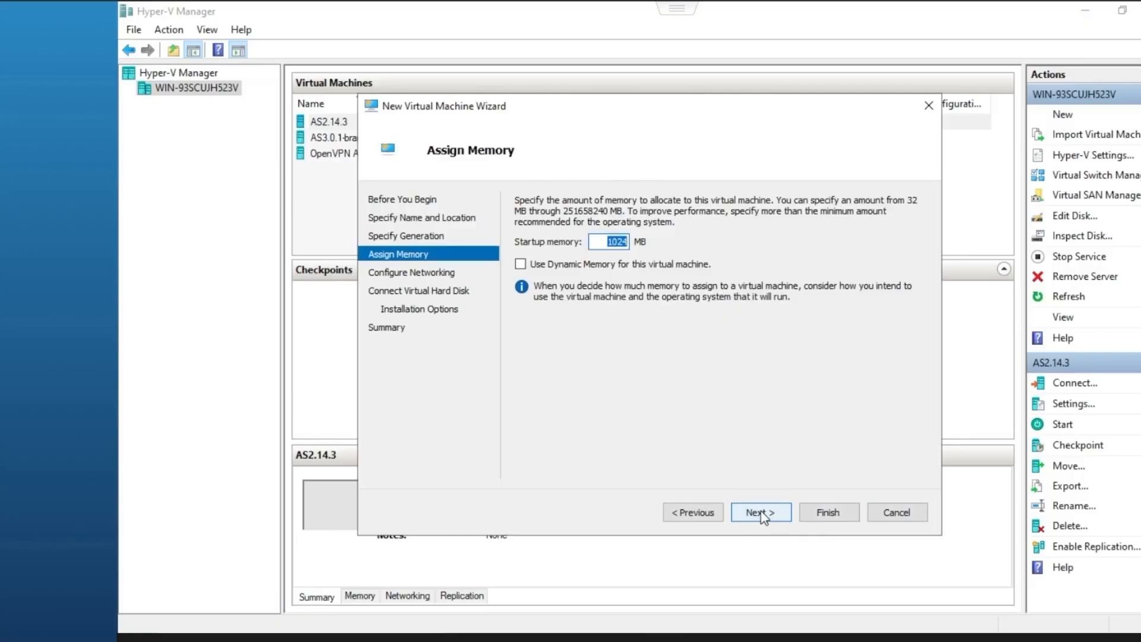
left_click(764, 514)
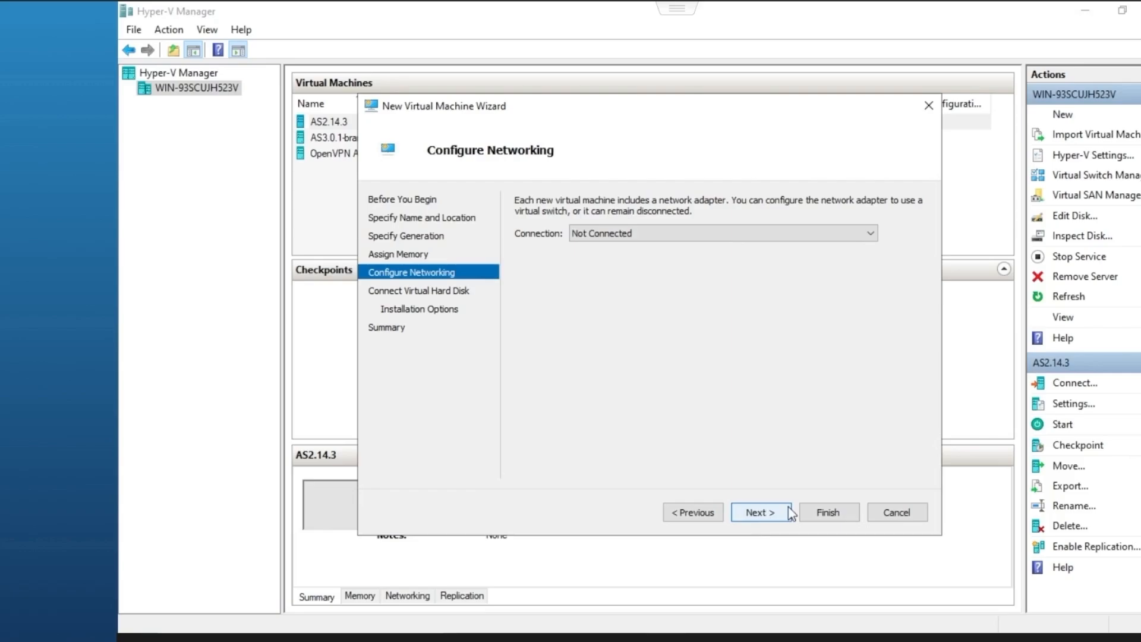
Connect the new virtual machine's network adapter to the Intel(R) 82574L Gigabit Network Connection - Virtual Switch
left_click(804, 233)
left_click(805, 259)
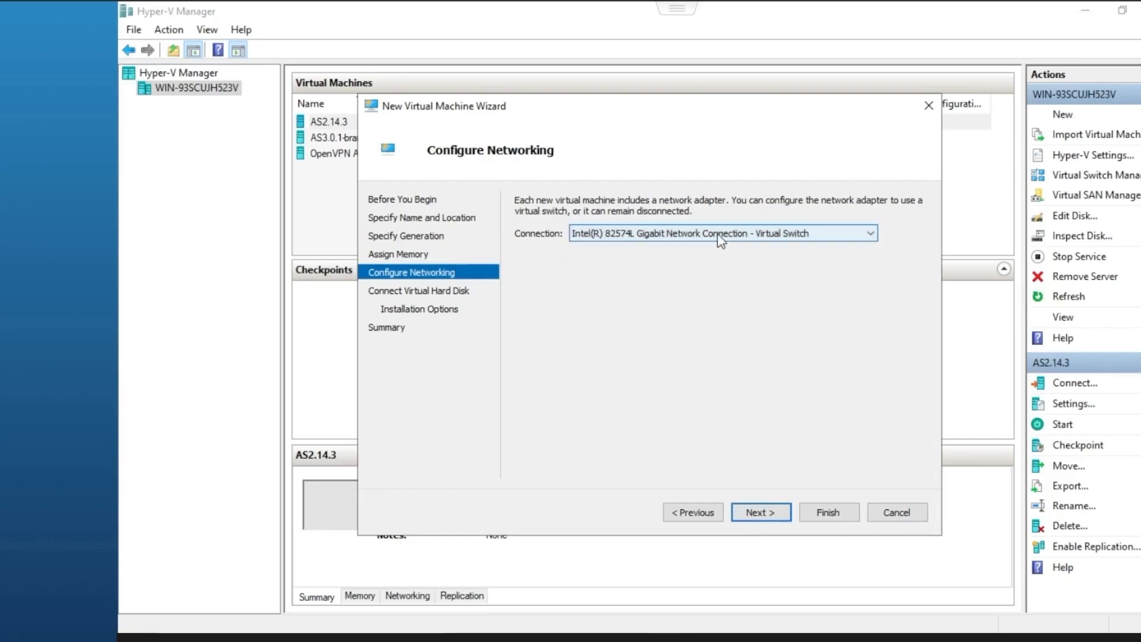
key("Return")
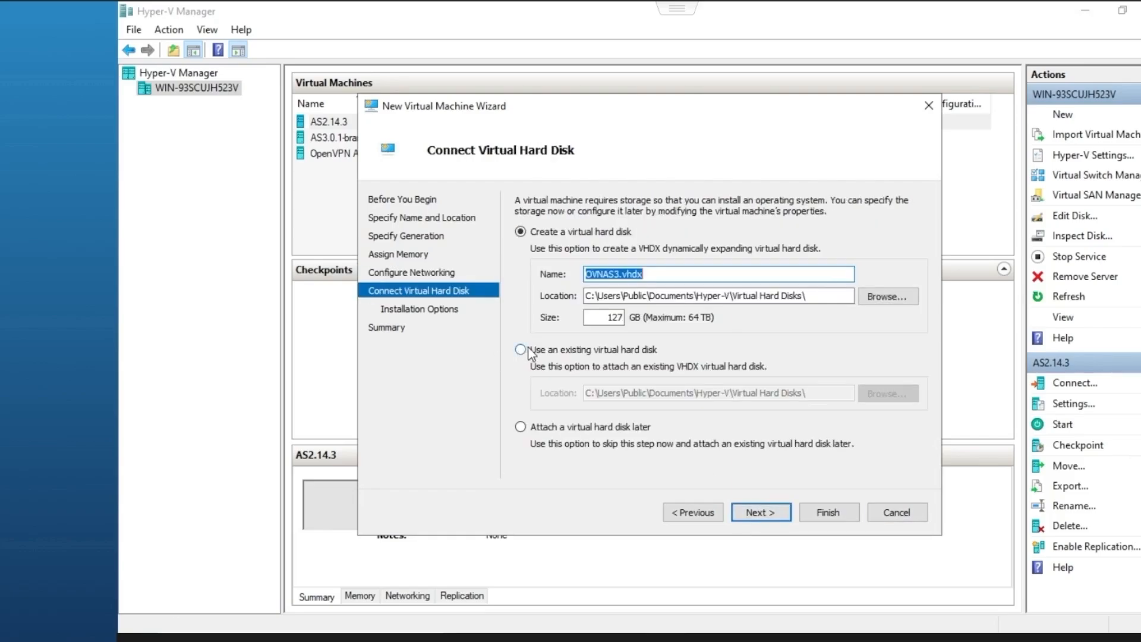
Attach the existing disk as-ubuntu-image-noble-3.0.2.vhdx from Downloads\OAS_3.0.2 and finish creating the virtual machine
left_click(520, 350)
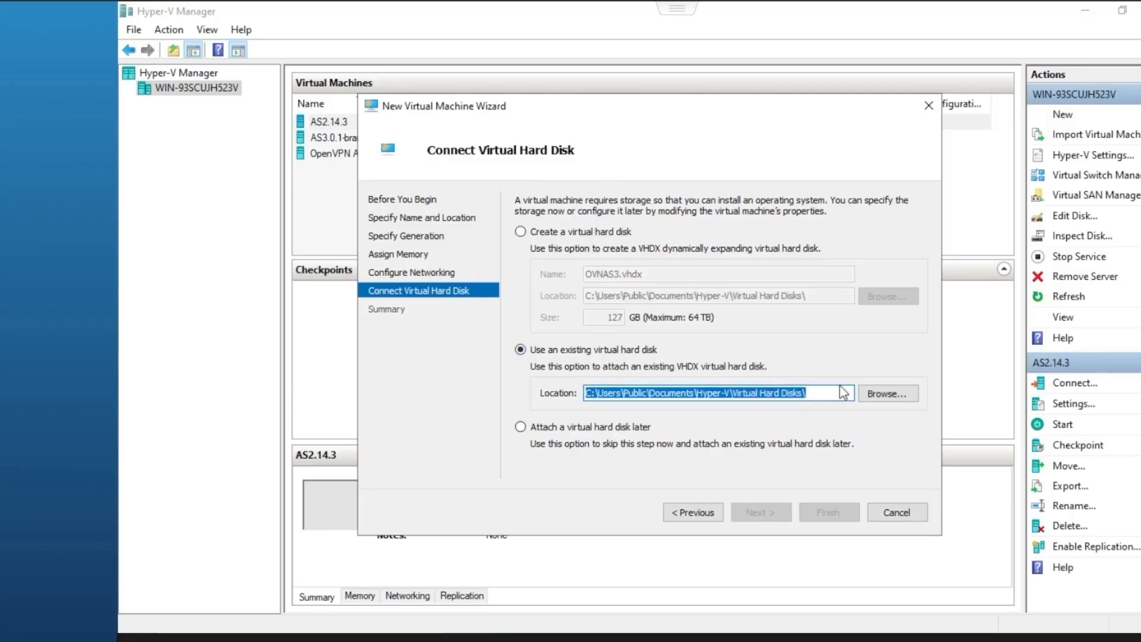
left_click(898, 395)
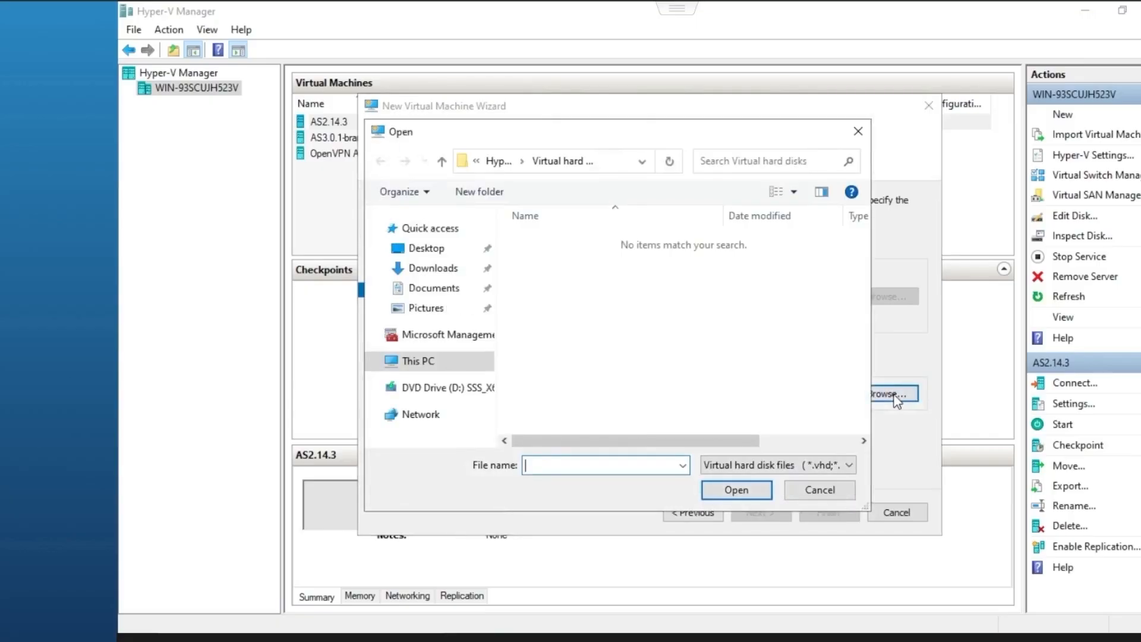
left_click(453, 268)
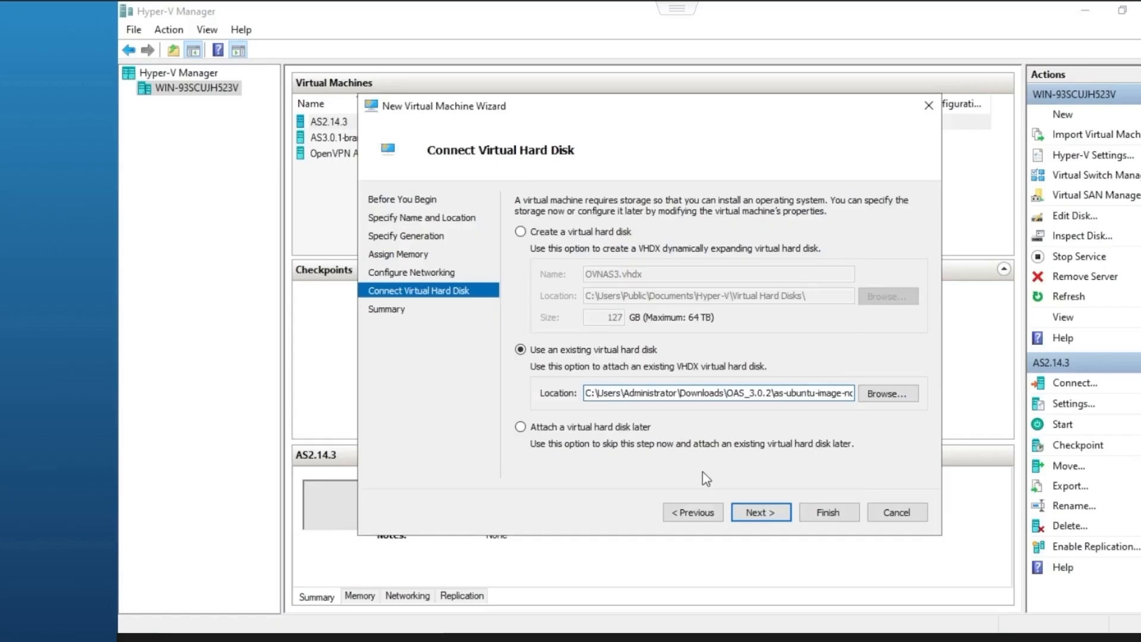
left_click(760, 511)
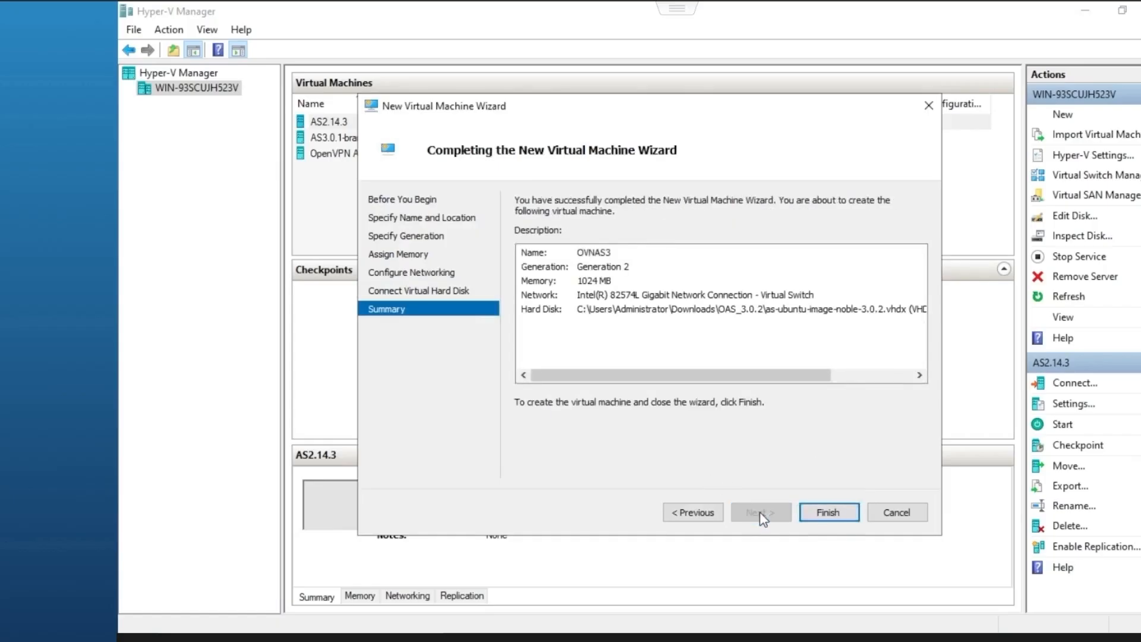
left_click(829, 512)
Disable Secure Boot in the security settings of the OVNAS3 virtual machine
right_click(331, 169)
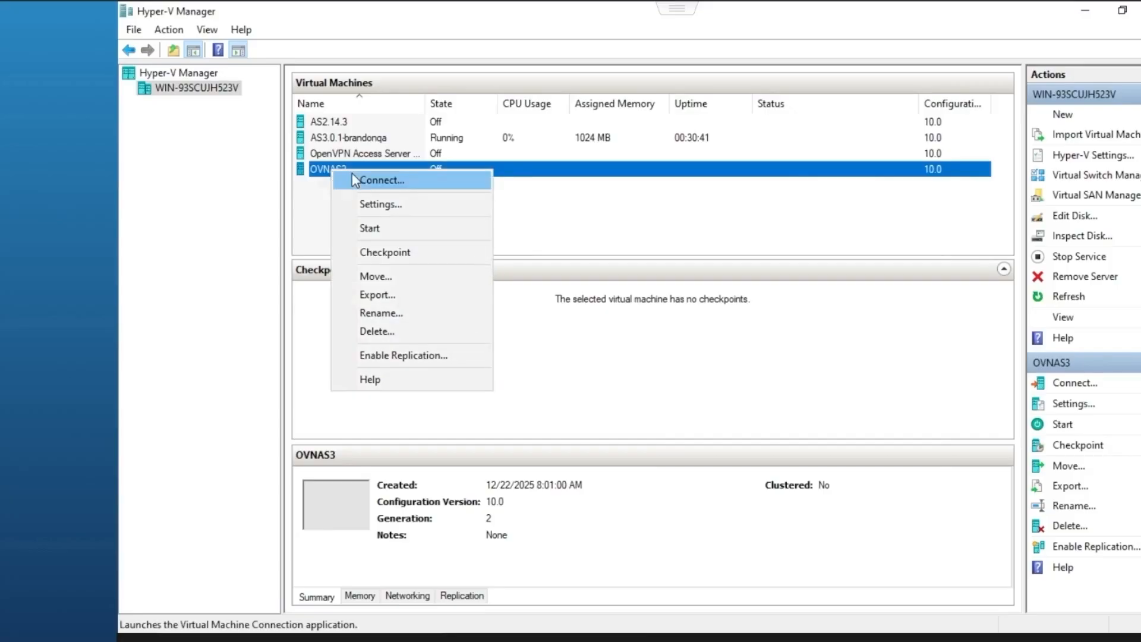
left_click(378, 205)
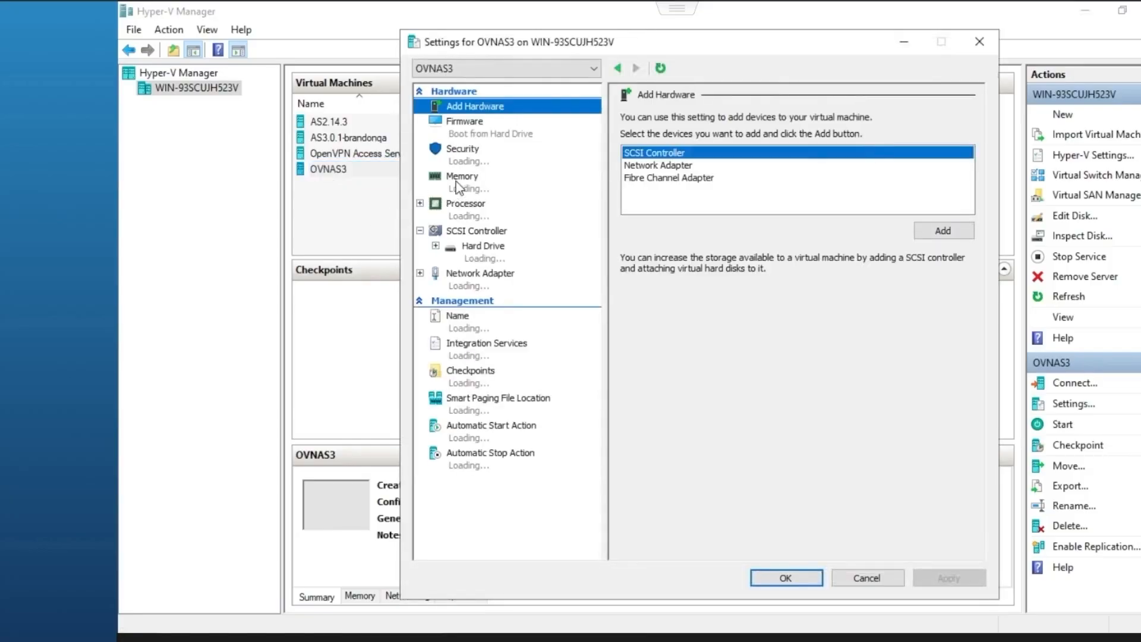
left_click(456, 156)
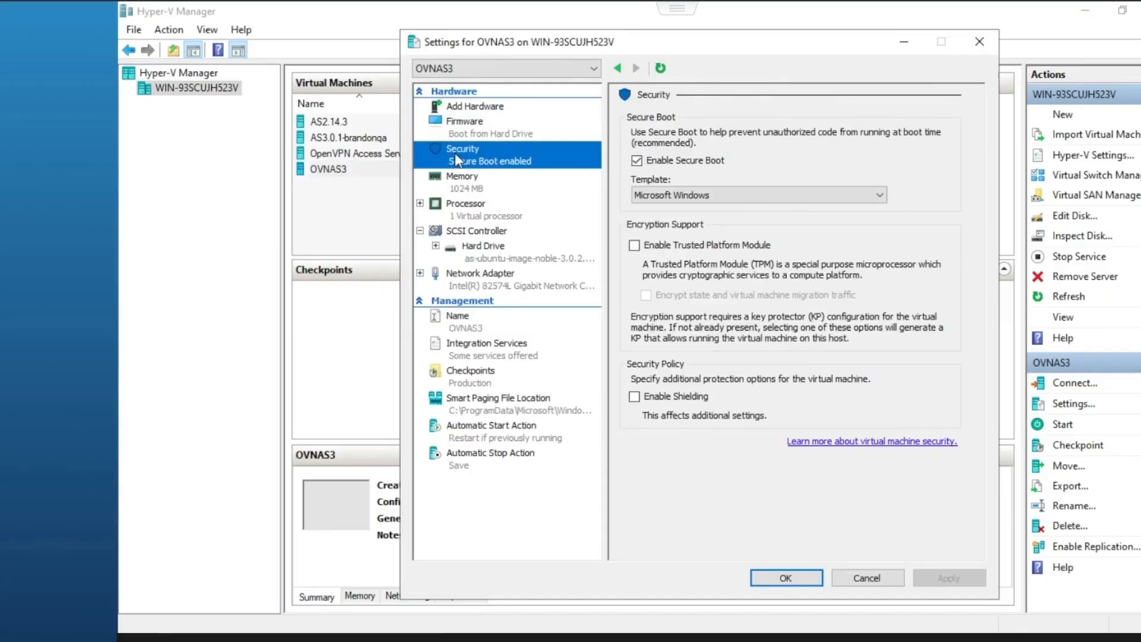
left_click(635, 160)
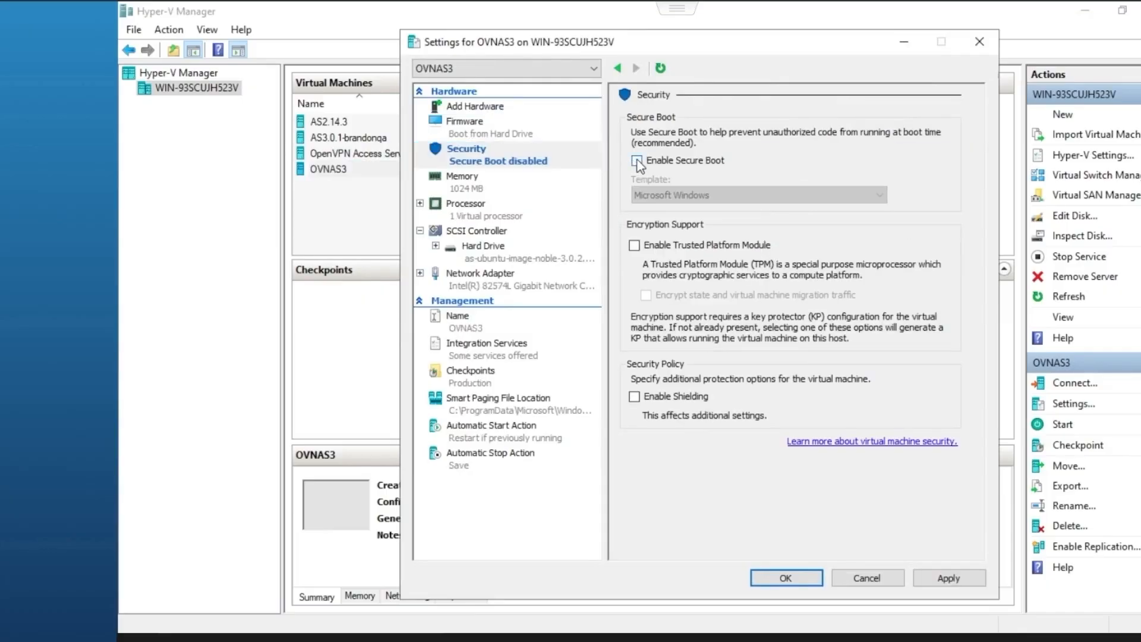
left_click(784, 579)
Start the OVNAS3 virtual machine and connect to its console
right_click(331, 164)
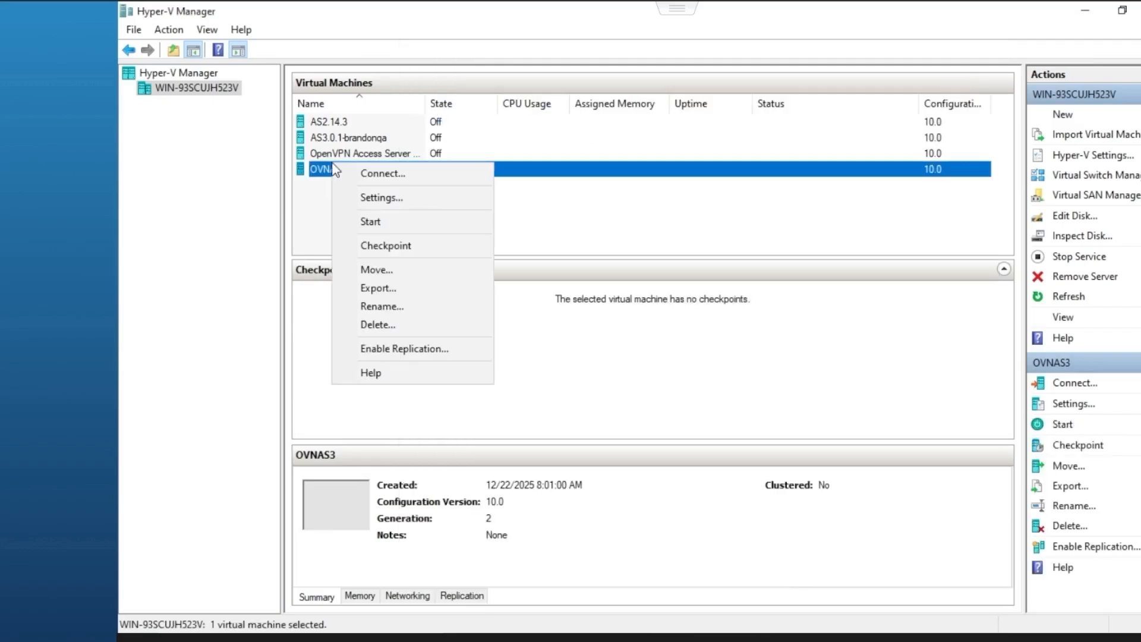
left_click(370, 222)
left_click(1073, 383)
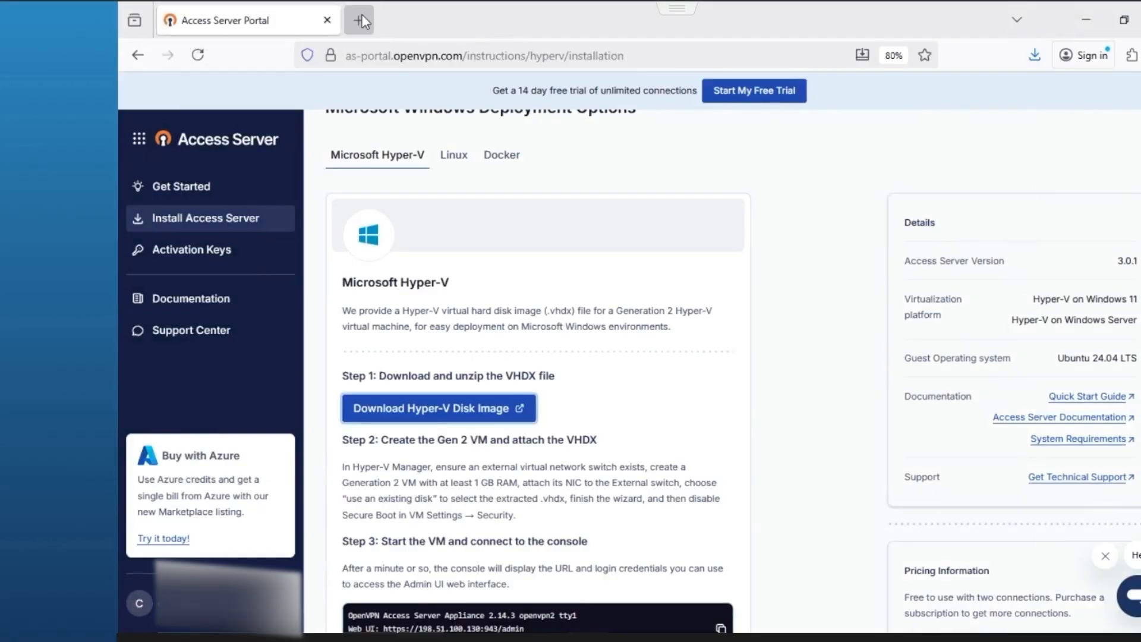
left_click(356, 21)
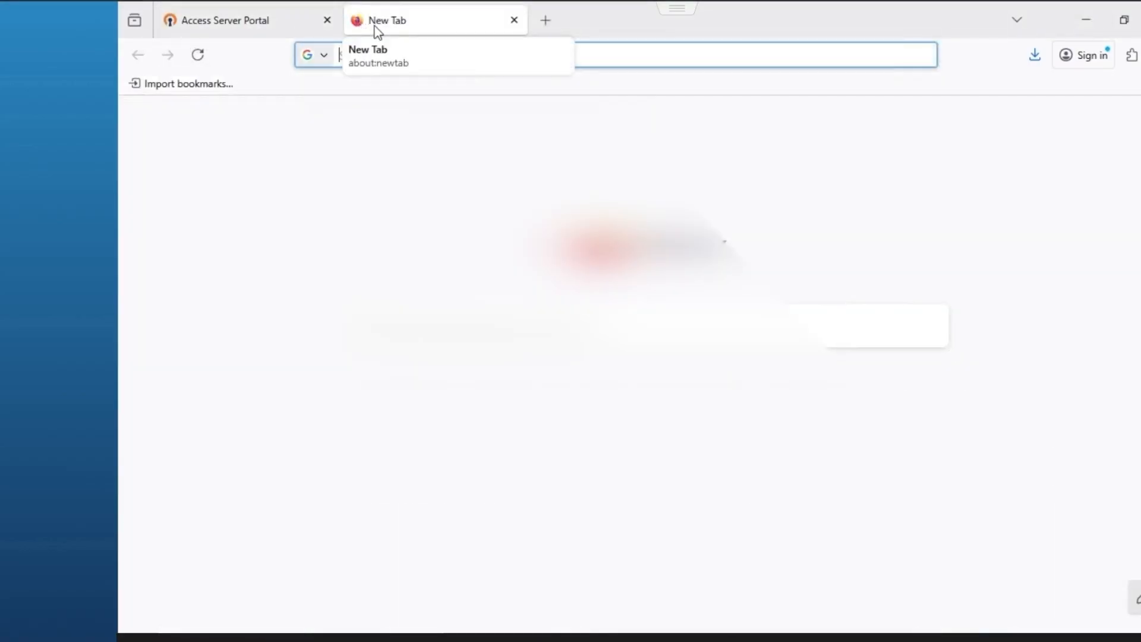
type("https:/")
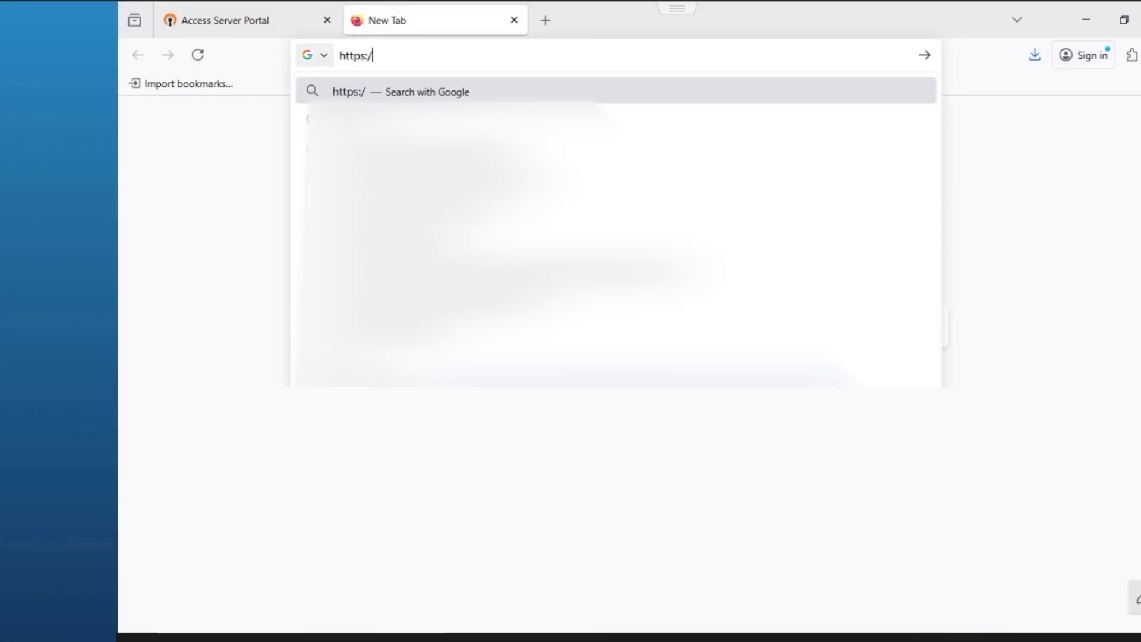
type("/192")
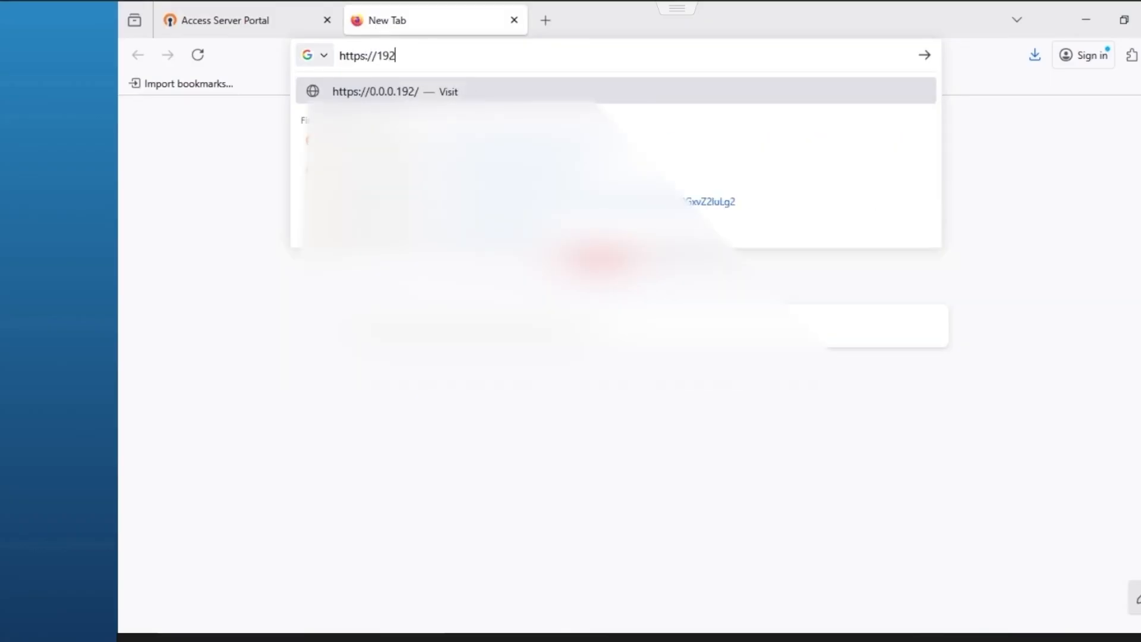
type(".168.76.87:943/admin")
key("Return")
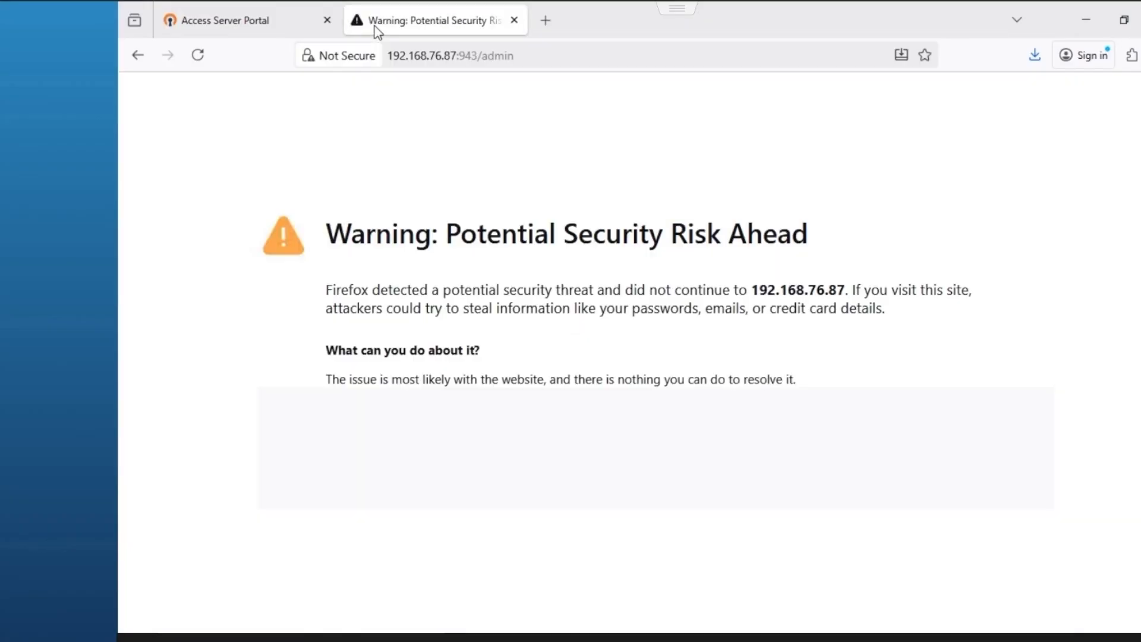
left_click(957, 492)
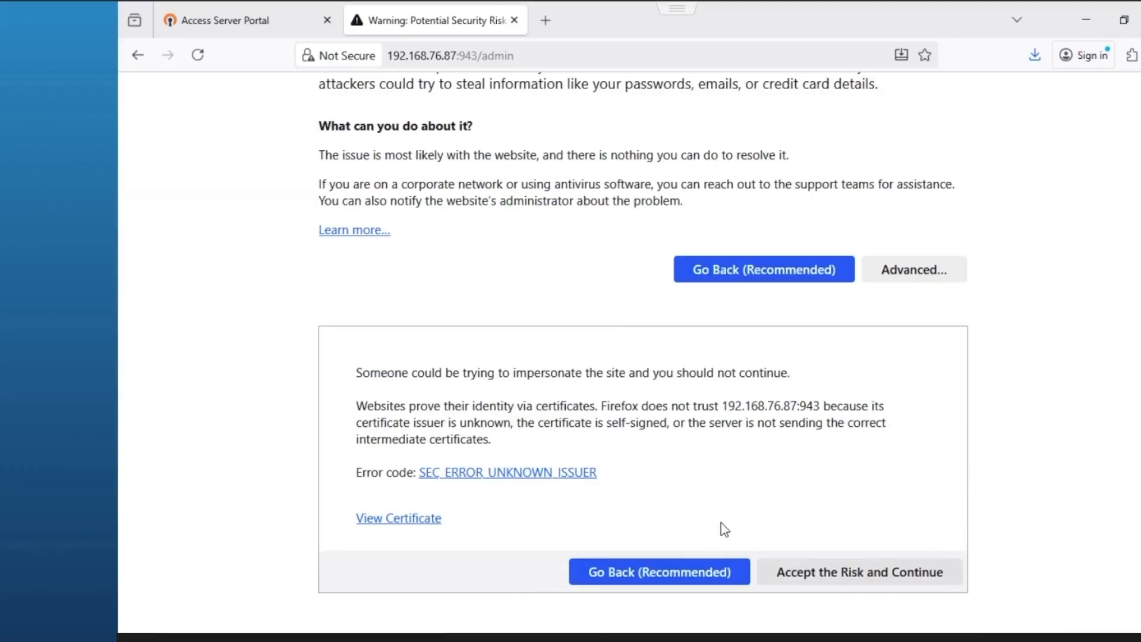
left_click(856, 572)
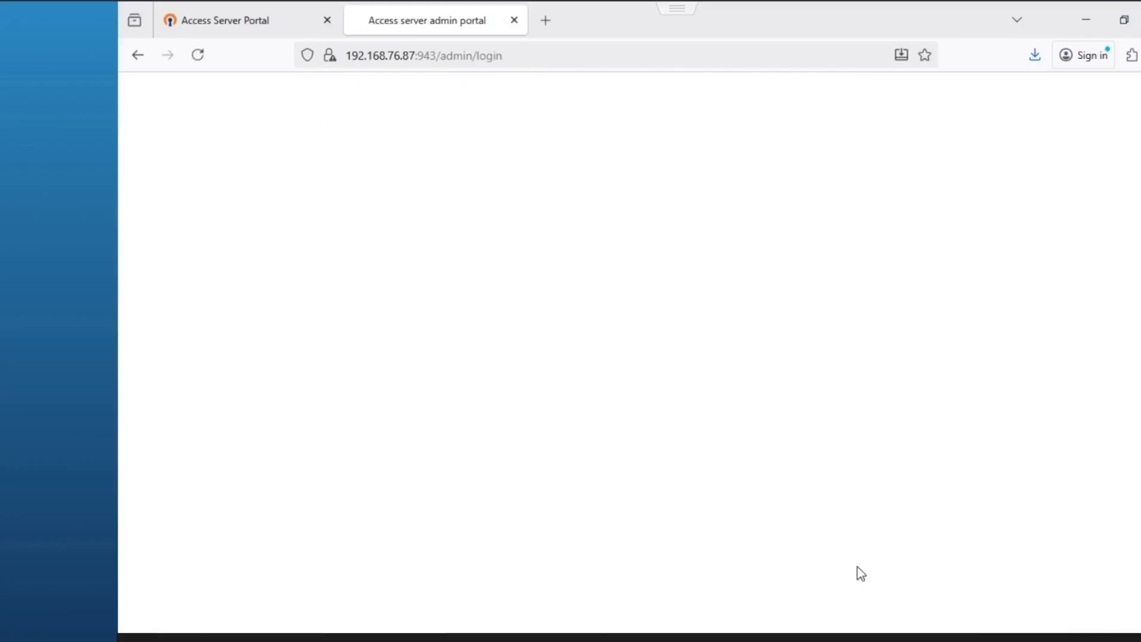
Sign in to the admin portal as openvpn with the account password, decline saving the login, and accept the license agreement
left_click(583, 295)
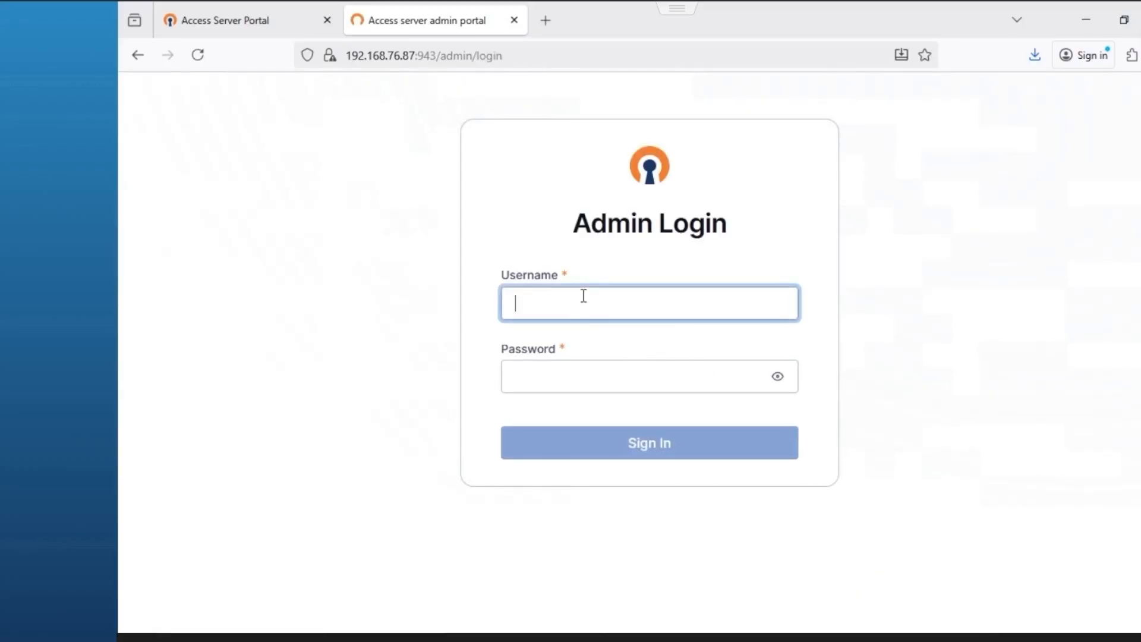
type("openvpn")
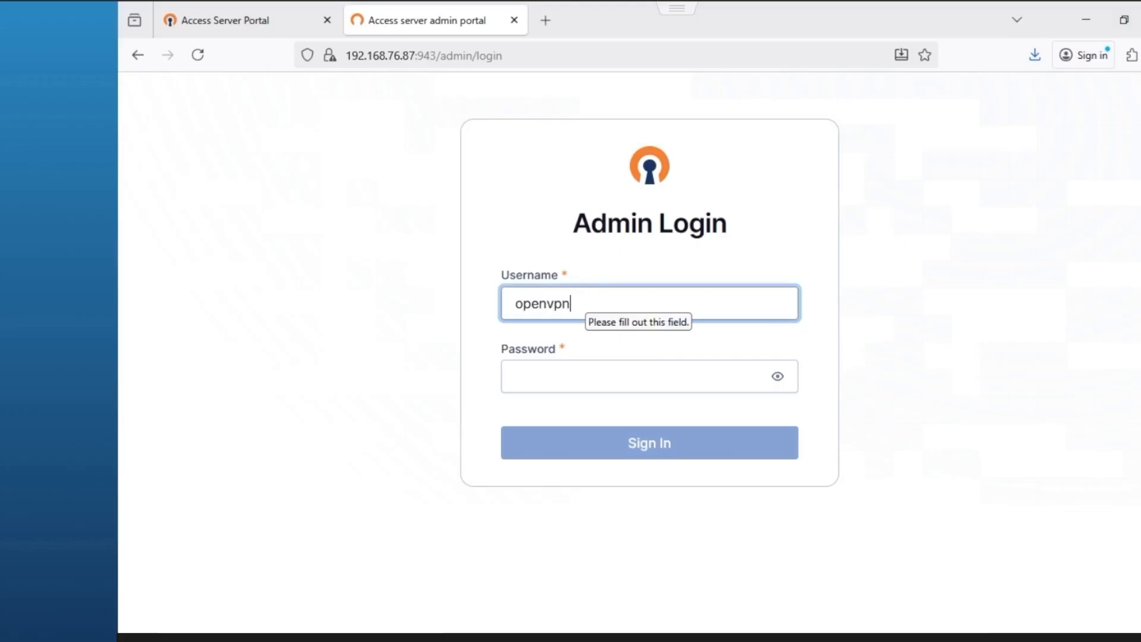
key("Tab")
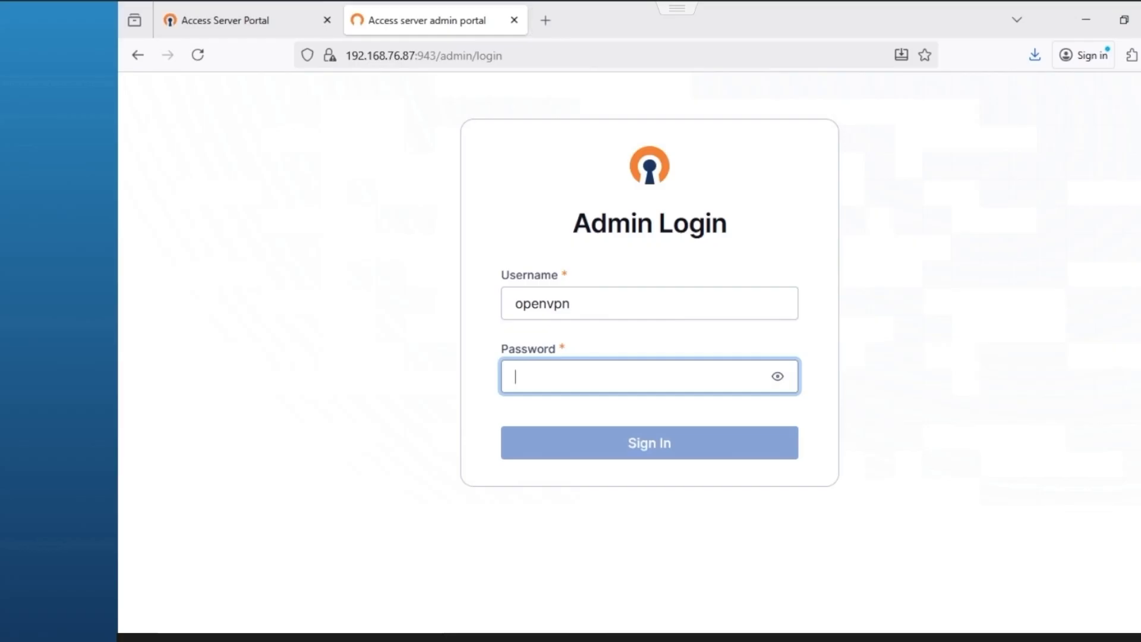
key("ctrl+v")
left_click(637, 444)
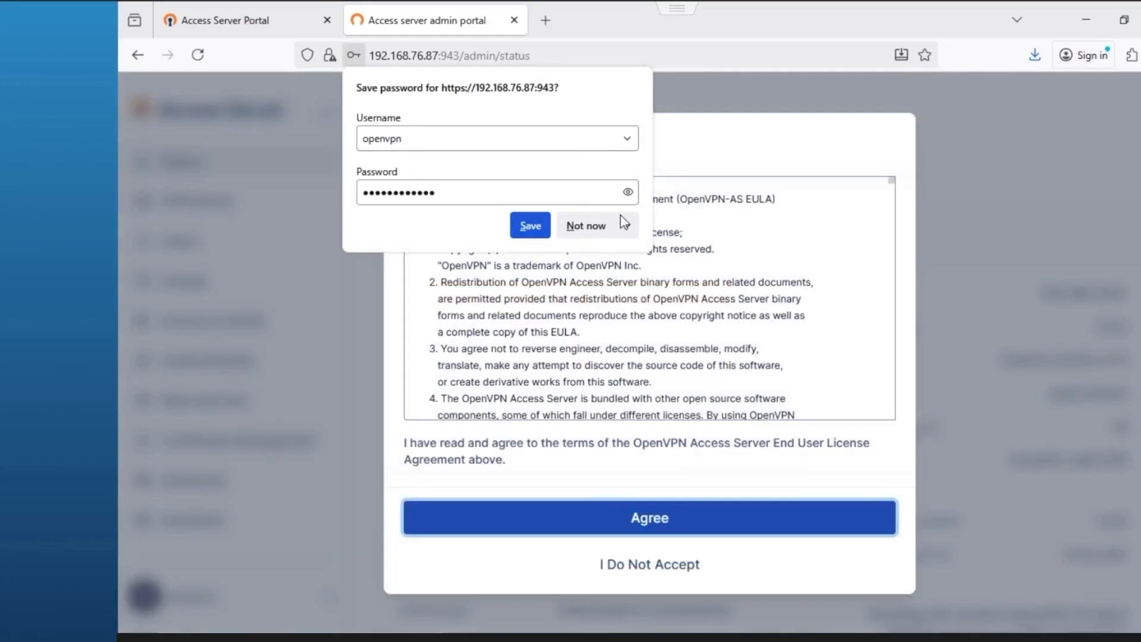
left_click(584, 225)
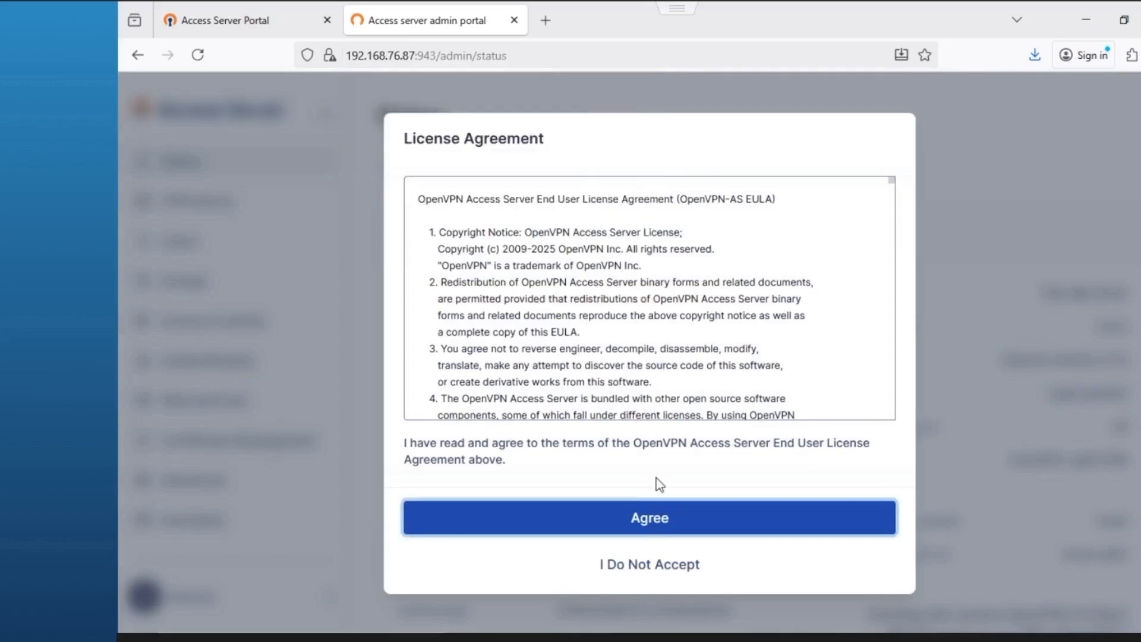
left_click(635, 522)
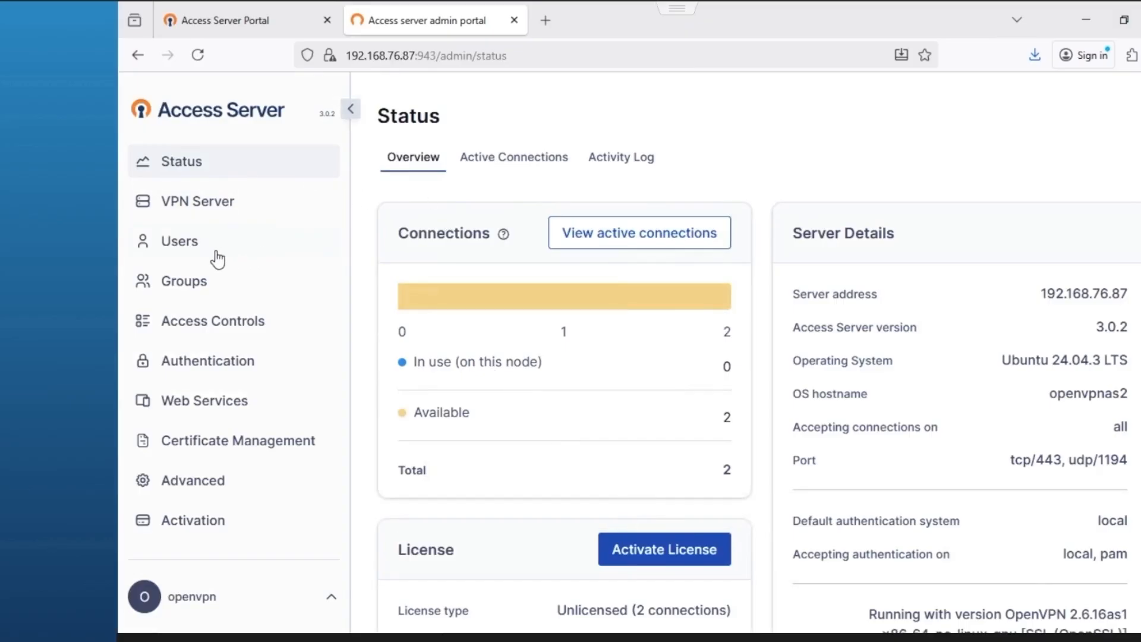
Save a new password for the openvpn user and restart Access Server to apply the change
left_click(178, 249)
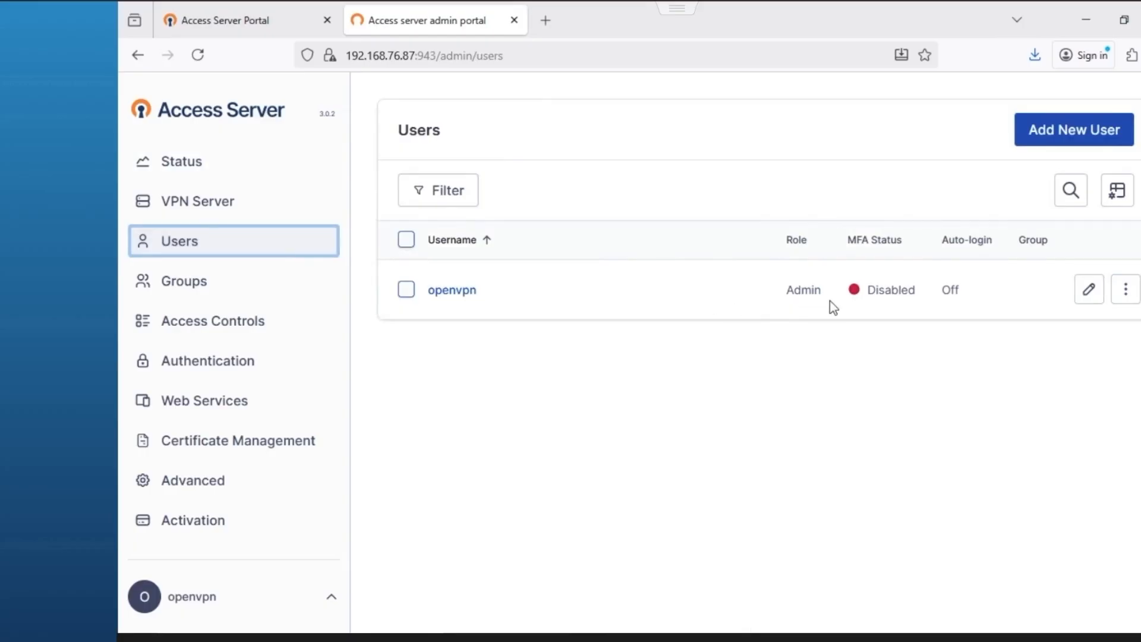
left_click(1088, 291)
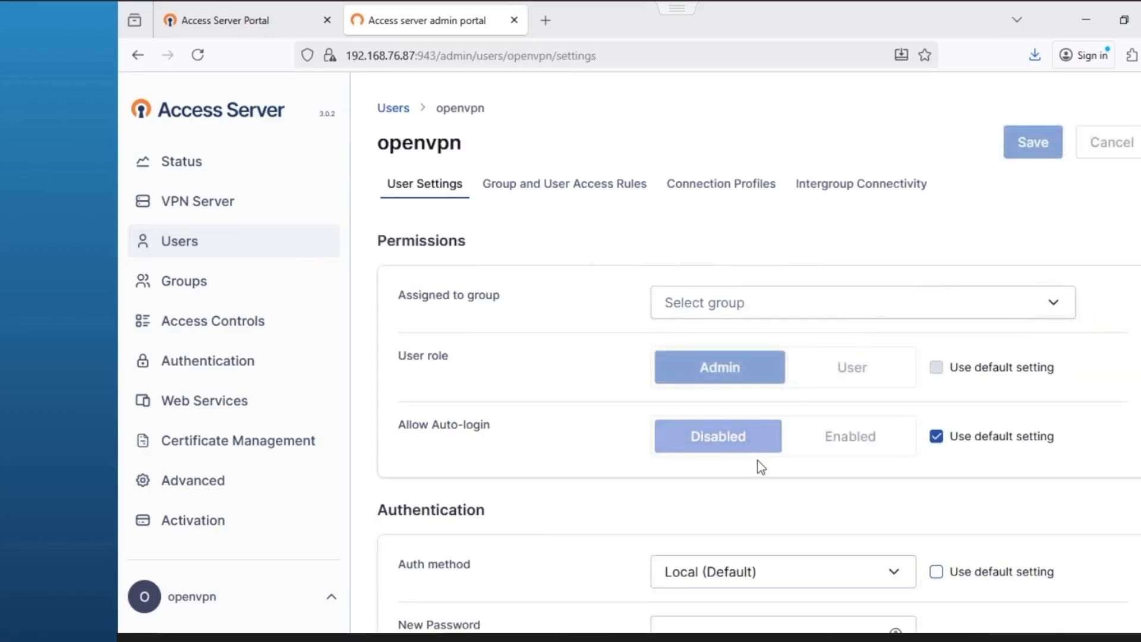
scroll(764, 461, "down", 3)
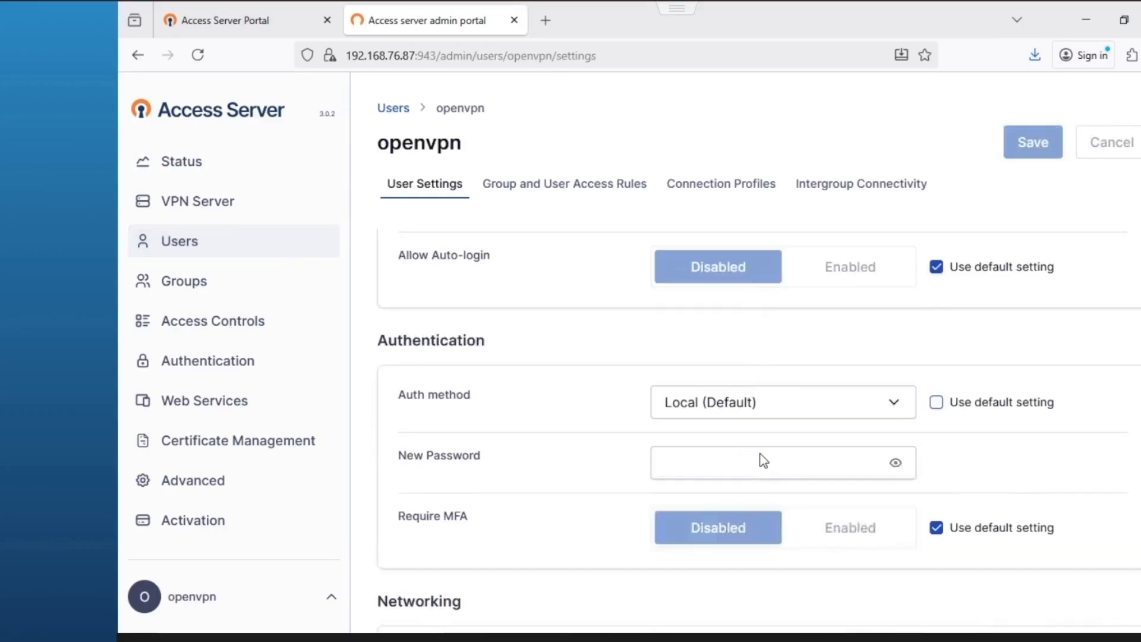
left_click(684, 456)
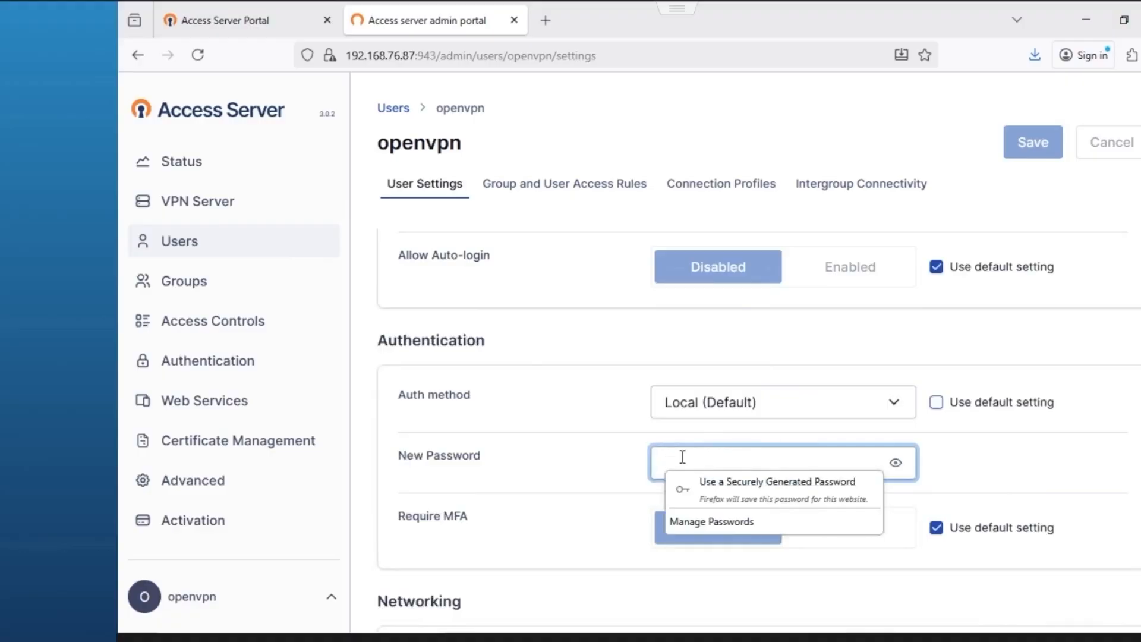
type("•••••")
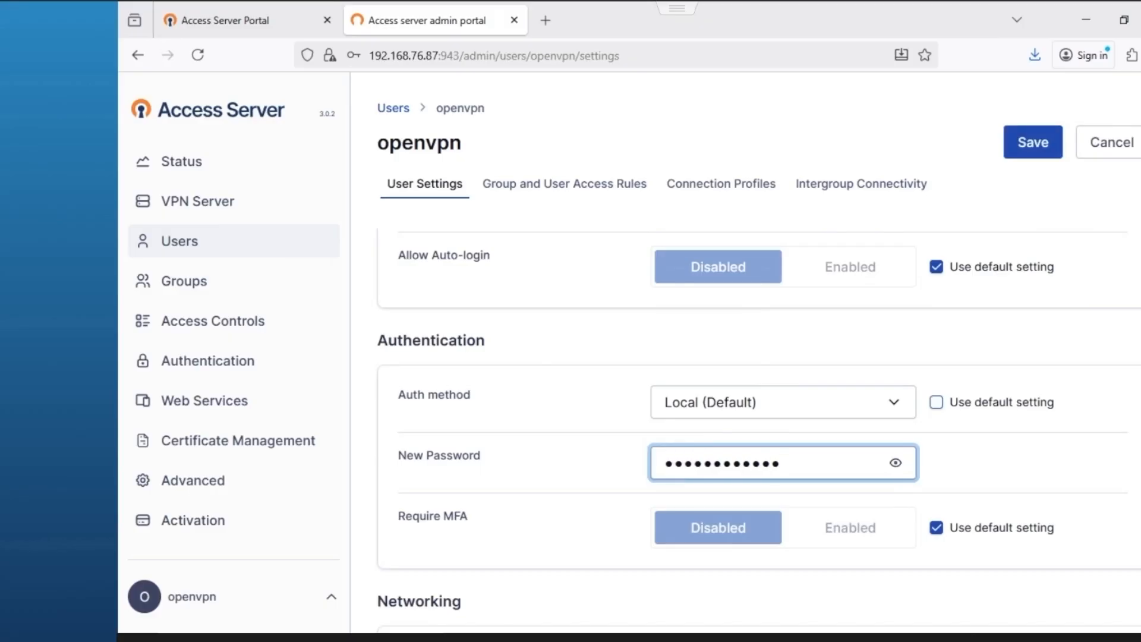
left_click(1033, 142)
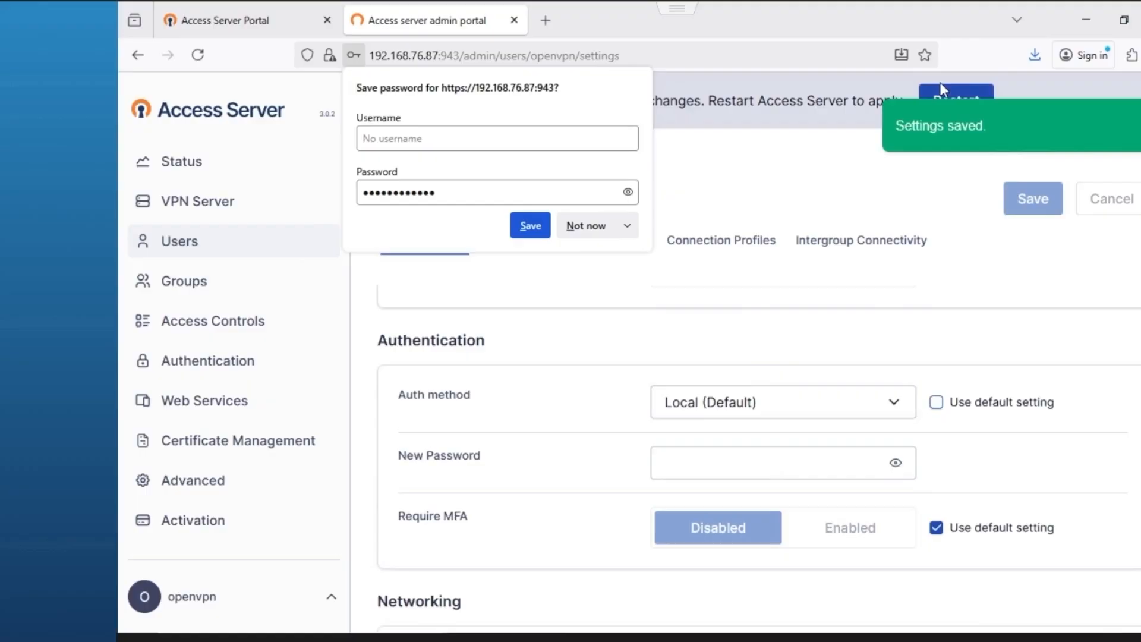
left_click(940, 82)
left_click(941, 86)
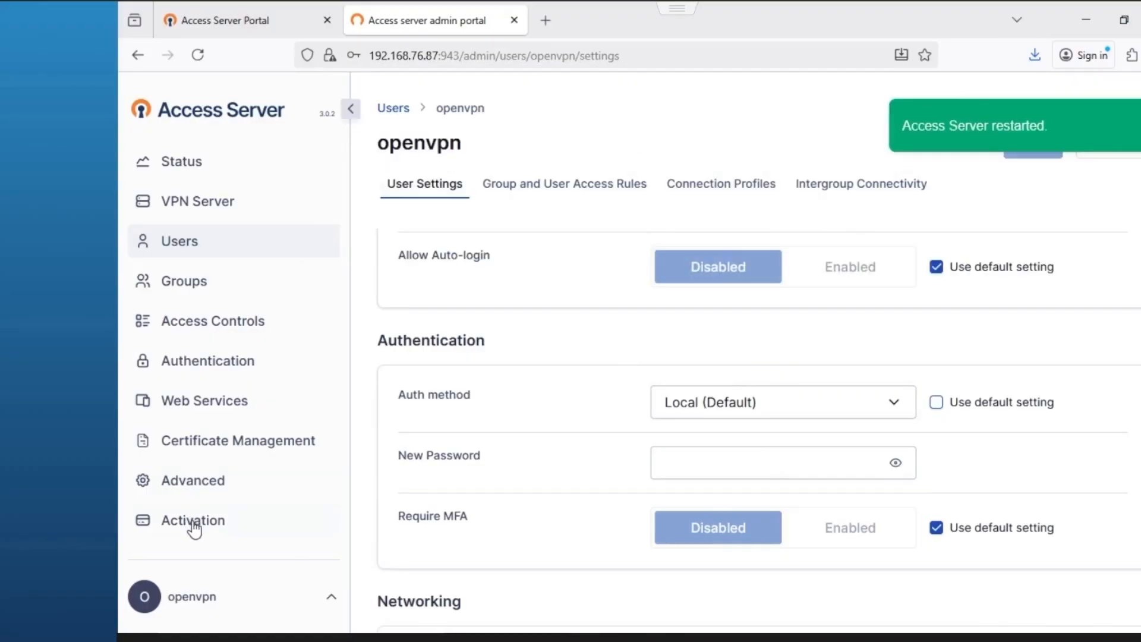
Start the Access Server license activation and go to the activation keys page of the Access Server Portal
left_click(194, 526)
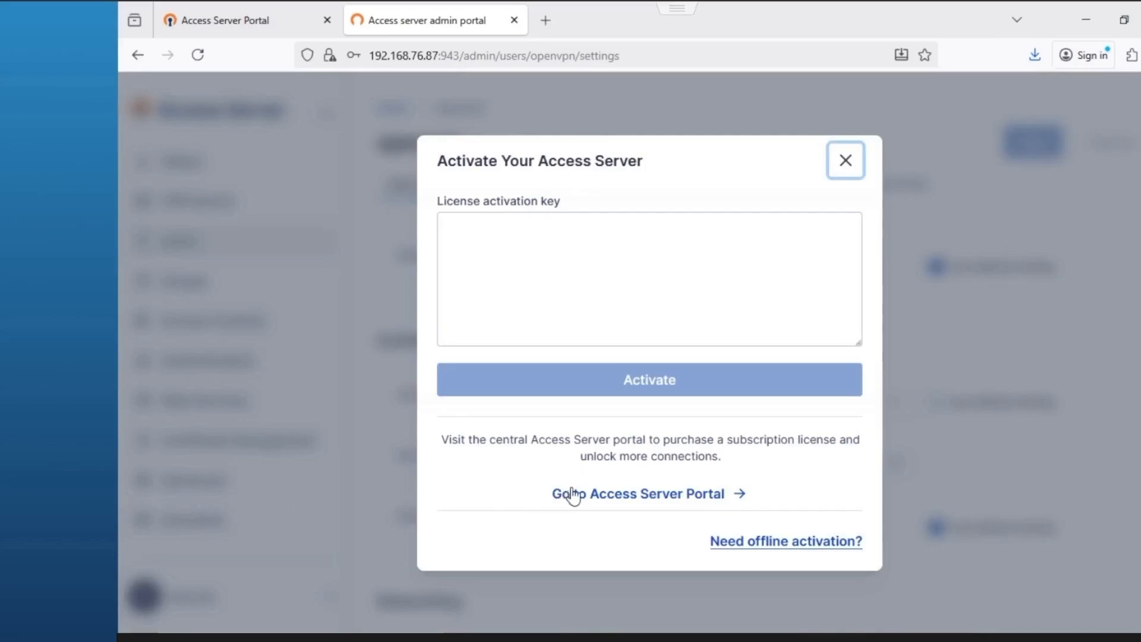
left_click(596, 498)
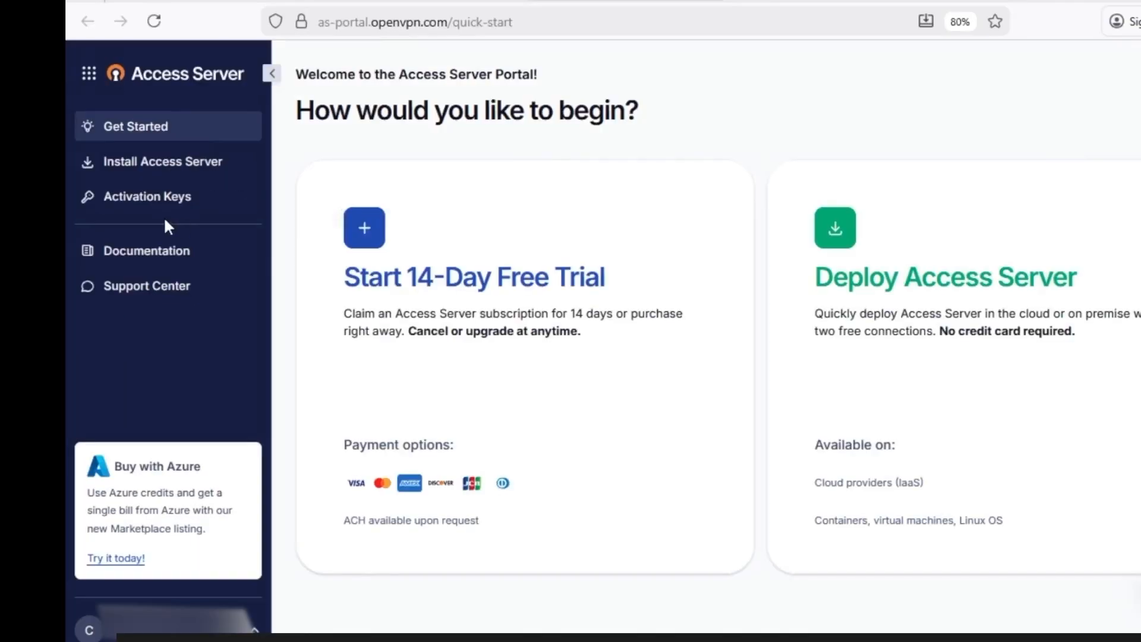
left_click(131, 202)
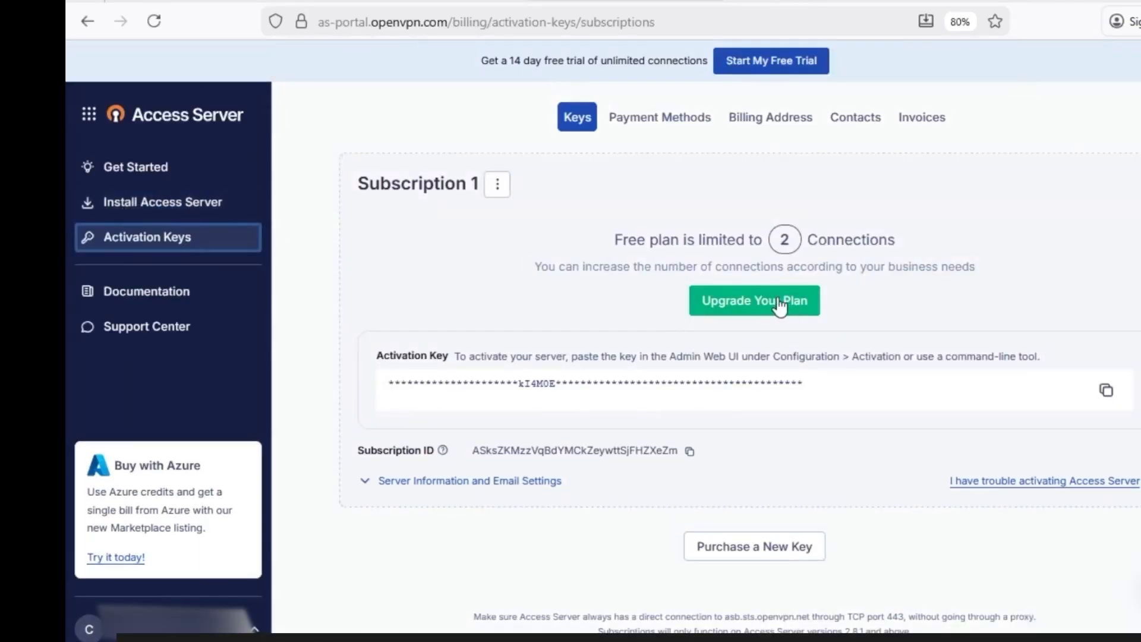
Compare monthly and yearly Growth plan pricing for 10 connections under the option to purchase a new key
left_click(750, 556)
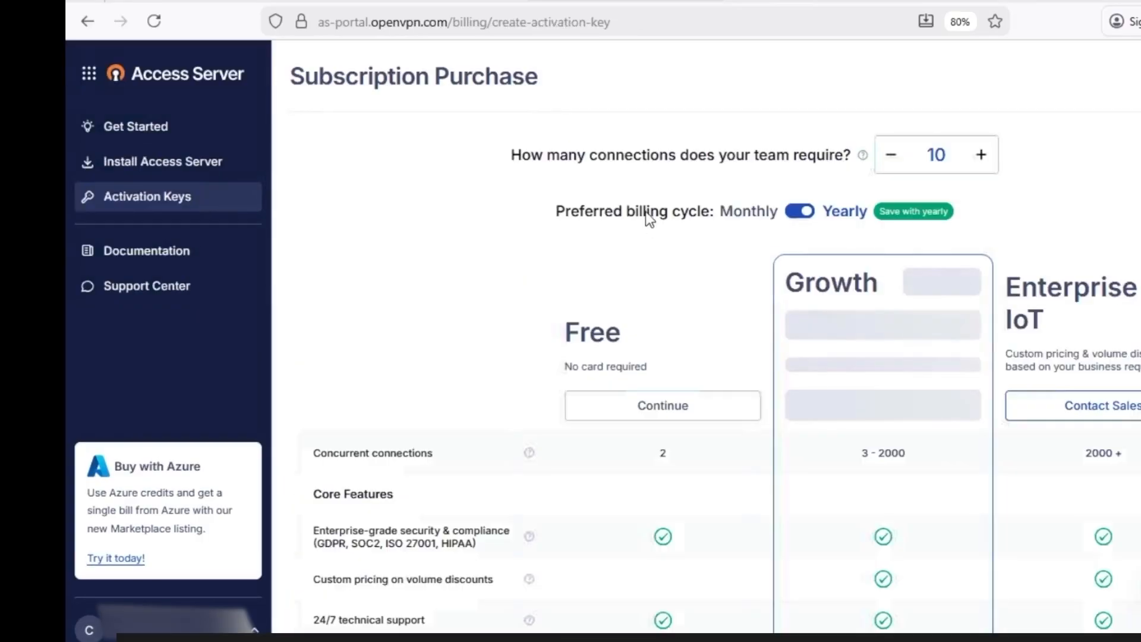
left_click(892, 154)
left_click(994, 159)
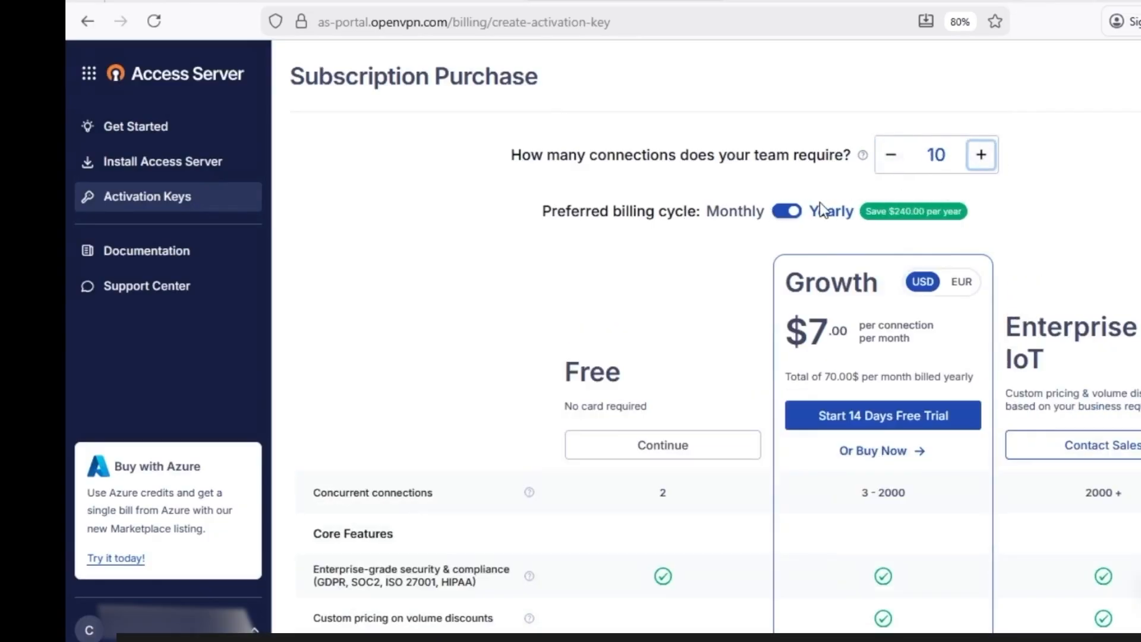
left_click(786, 215)
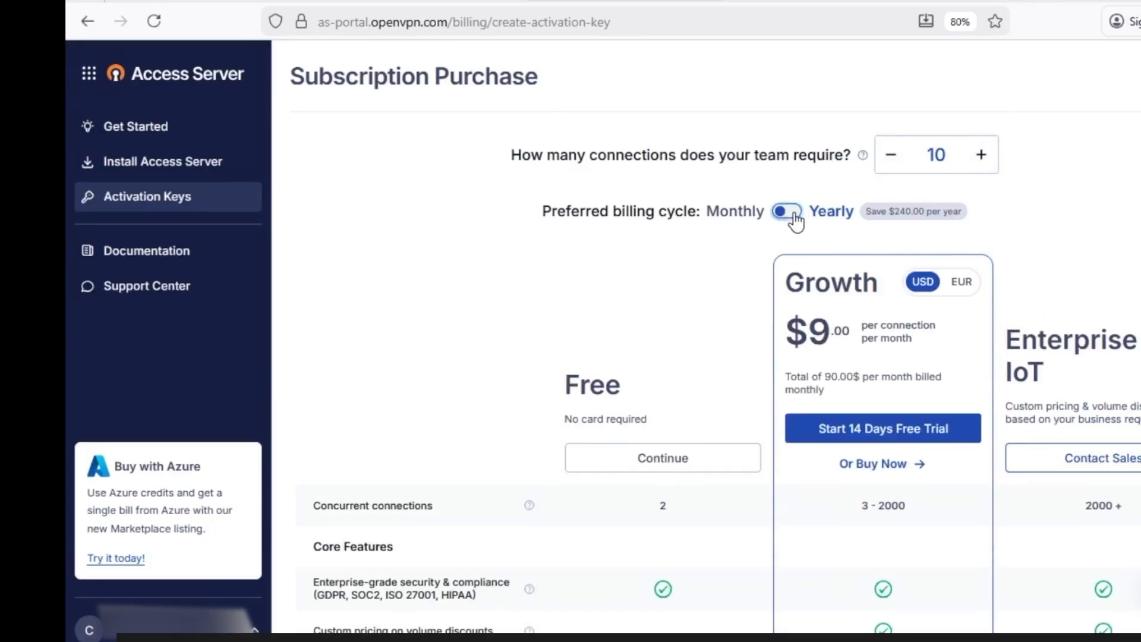
left_click(794, 216)
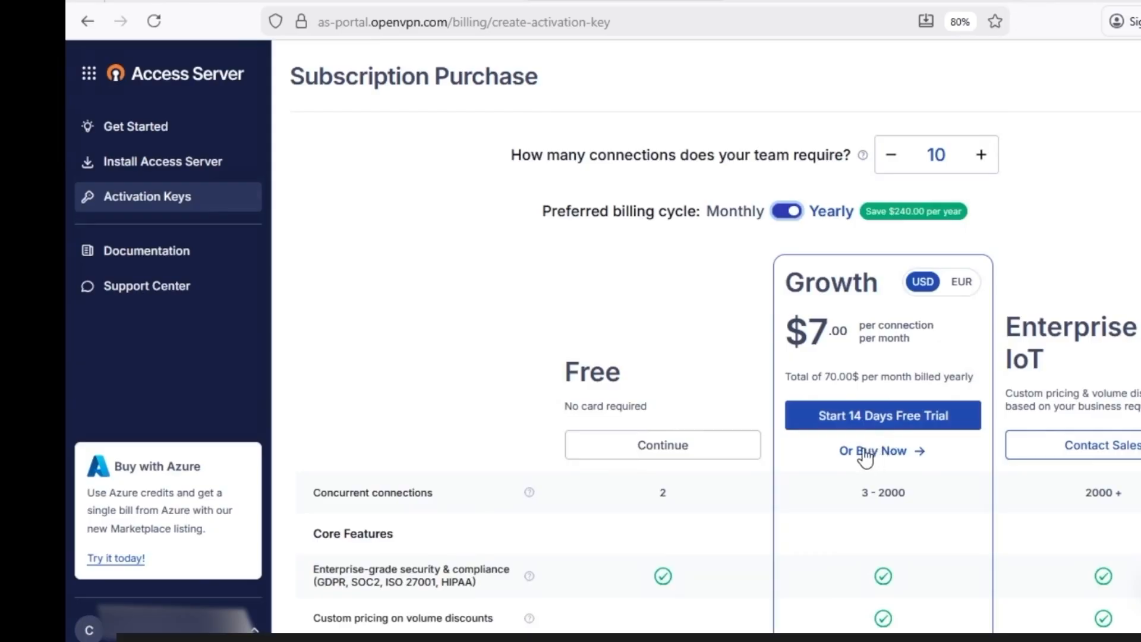
Copy the Subscription 1 activation key from the portal and activate the Access Server with it in the admin portal
left_click(106, 196)
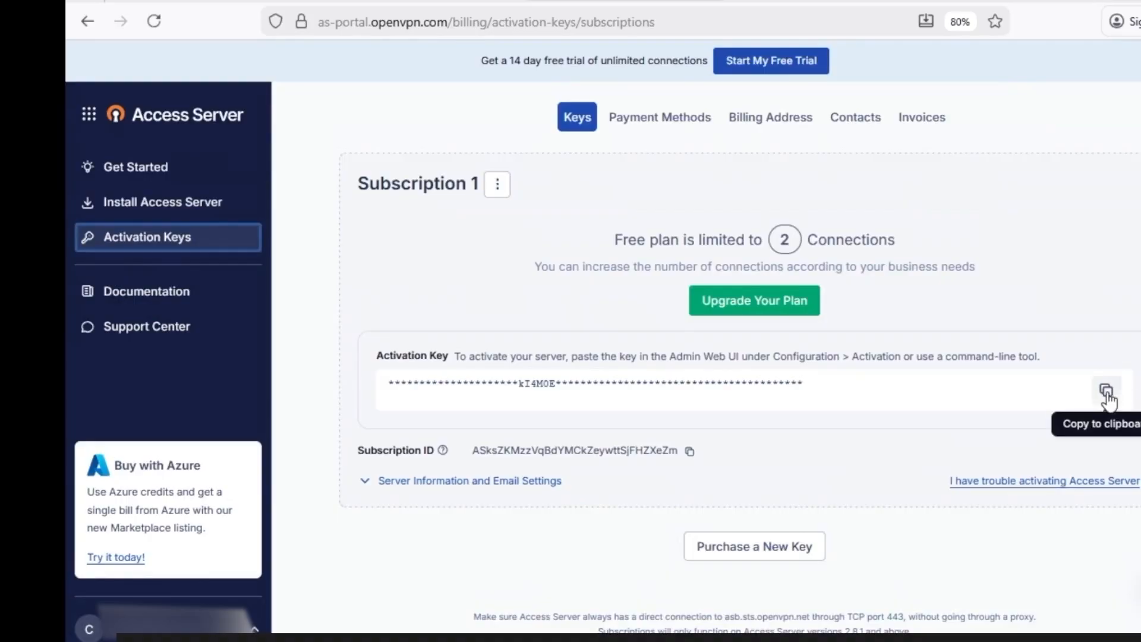
left_click(1105, 392)
left_click(1105, 394)
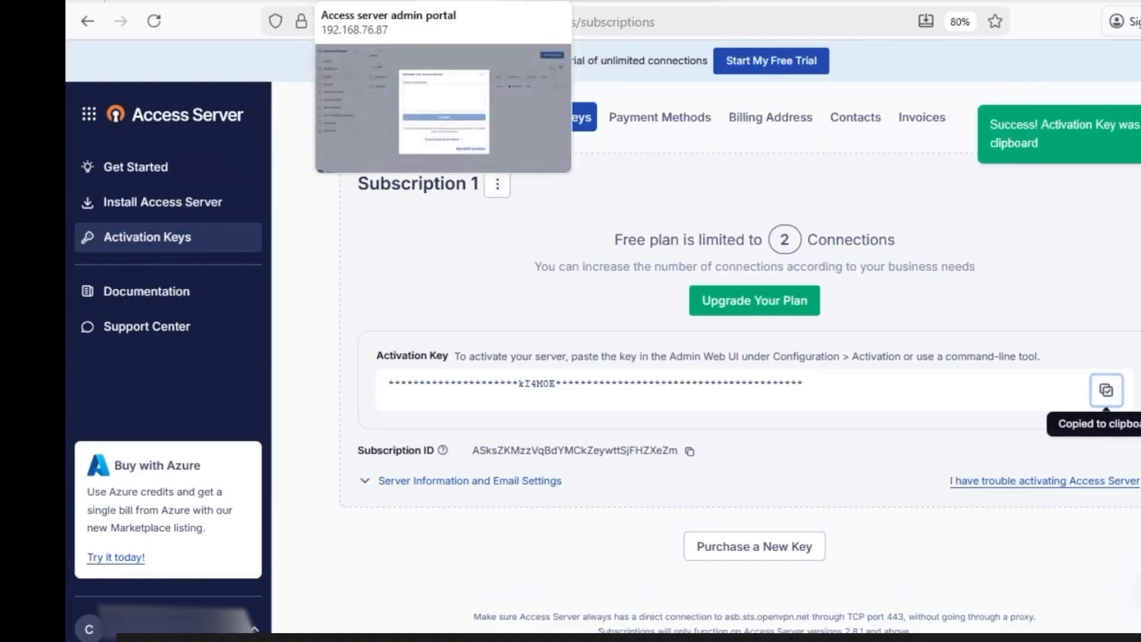
left_click(380, 2)
left_click(552, 273)
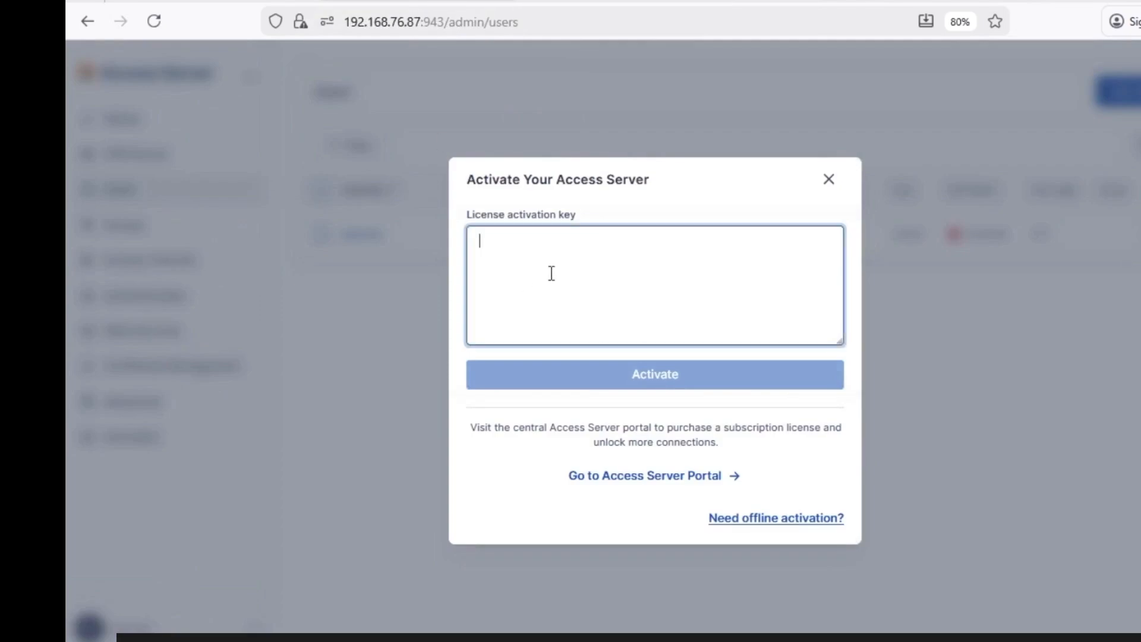
key("ctrl+v")
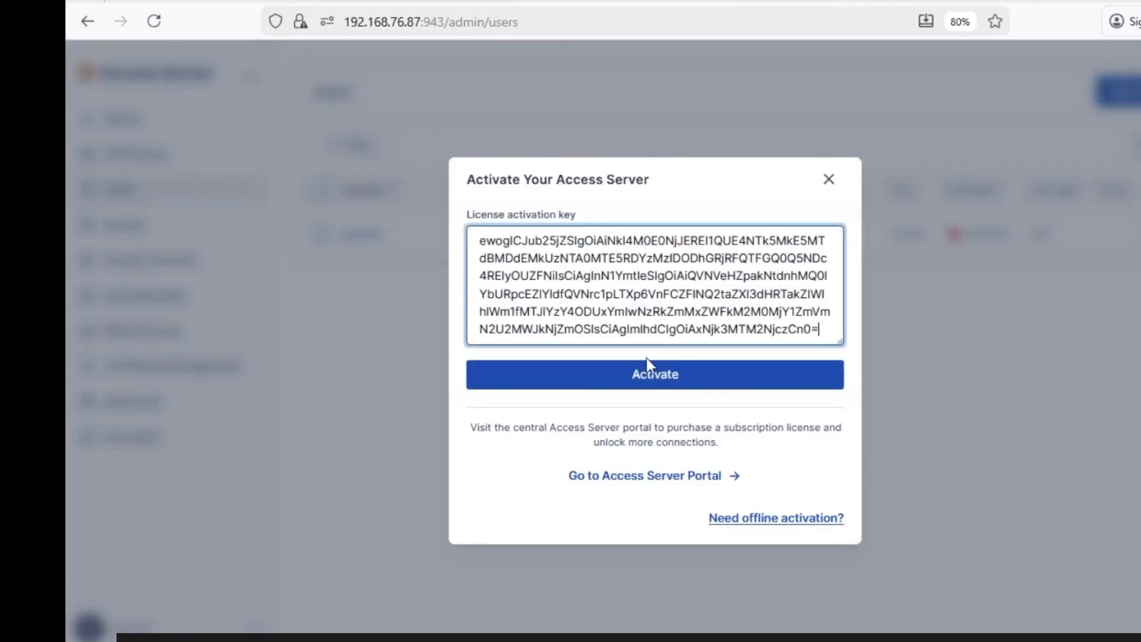
left_click(654, 371)
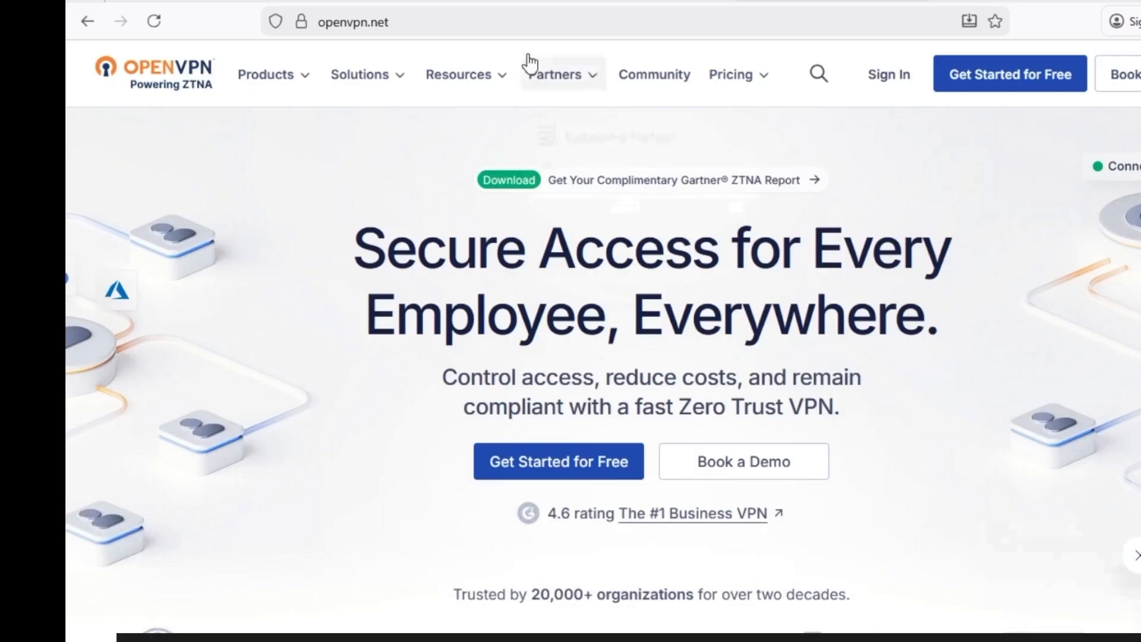
Open the Access Server documentation from the resources on openvpn.net
mouse_move(482, 73)
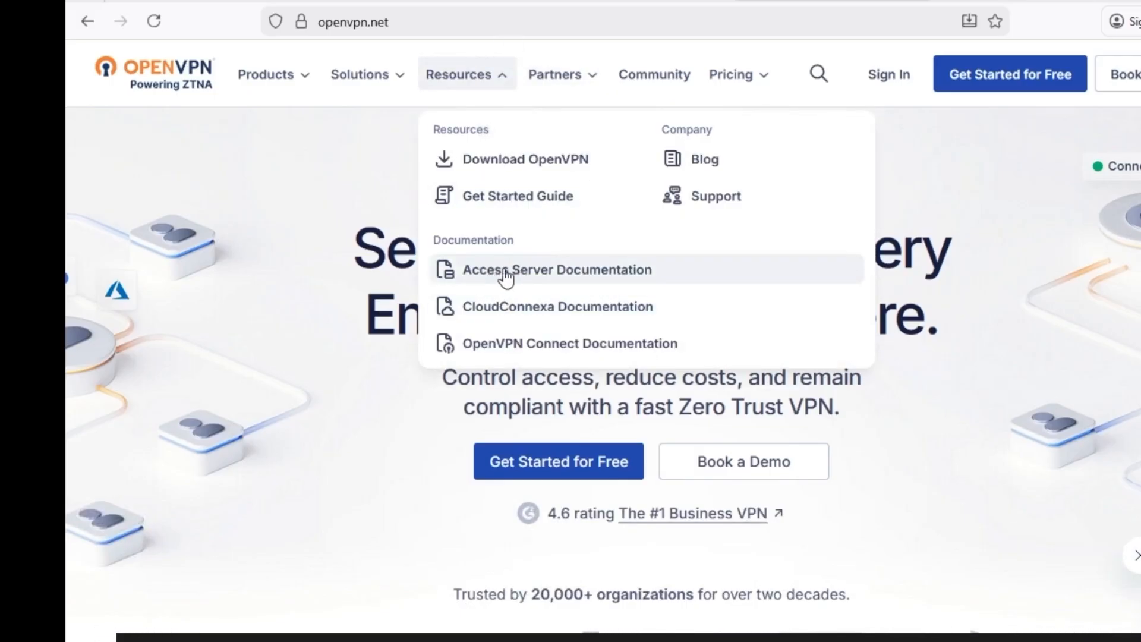
left_click(483, 275)
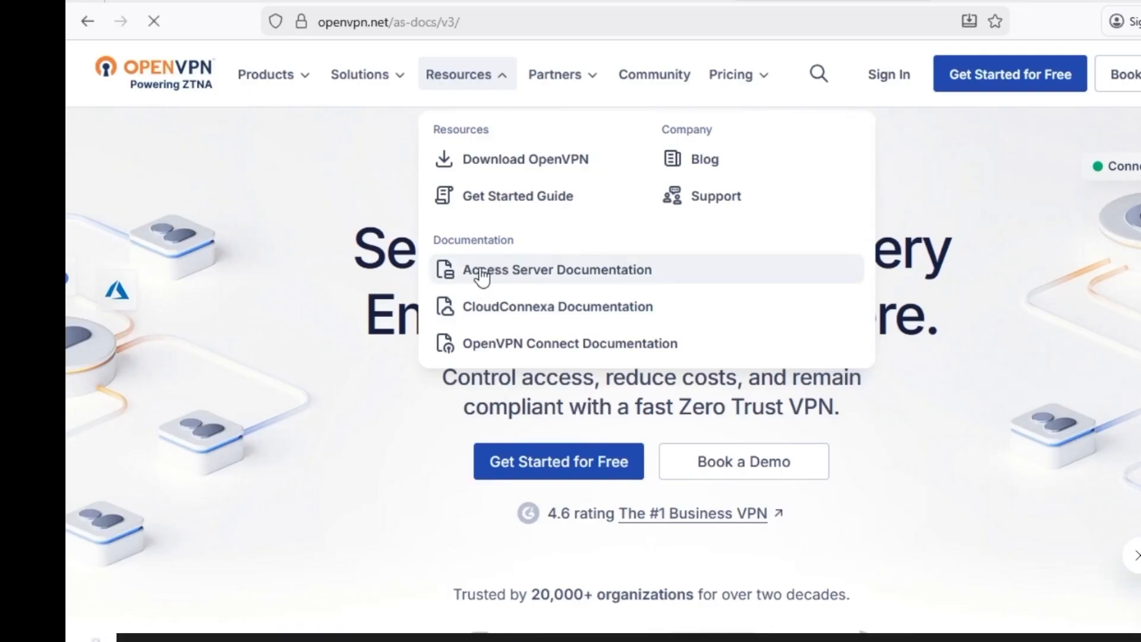